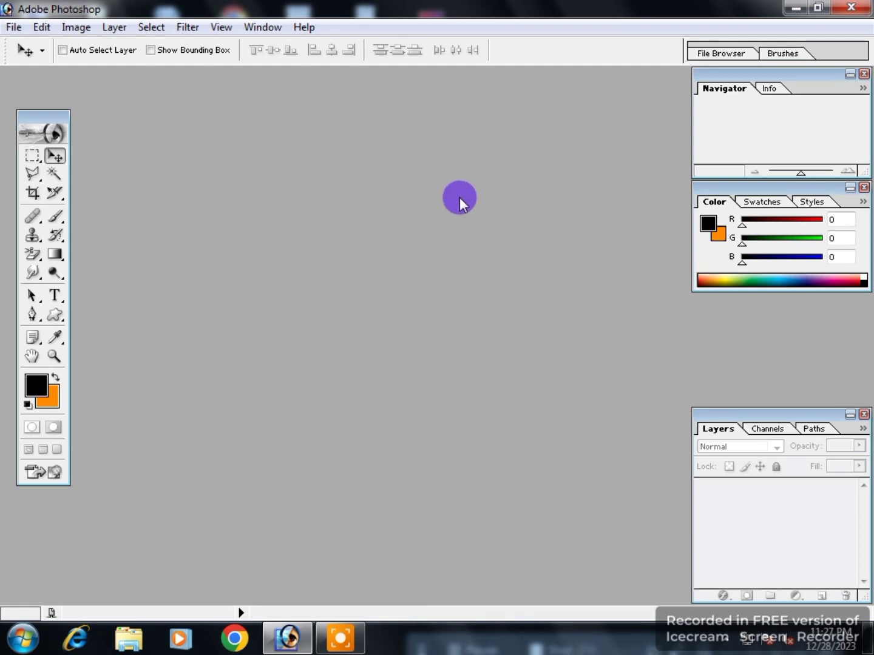
Create a 1000 x 1000 pixel document at 300 pixels/inch in RGB Color with white contents and maximize its window
{"action": "left_click", "coordinate": [10, 28]}
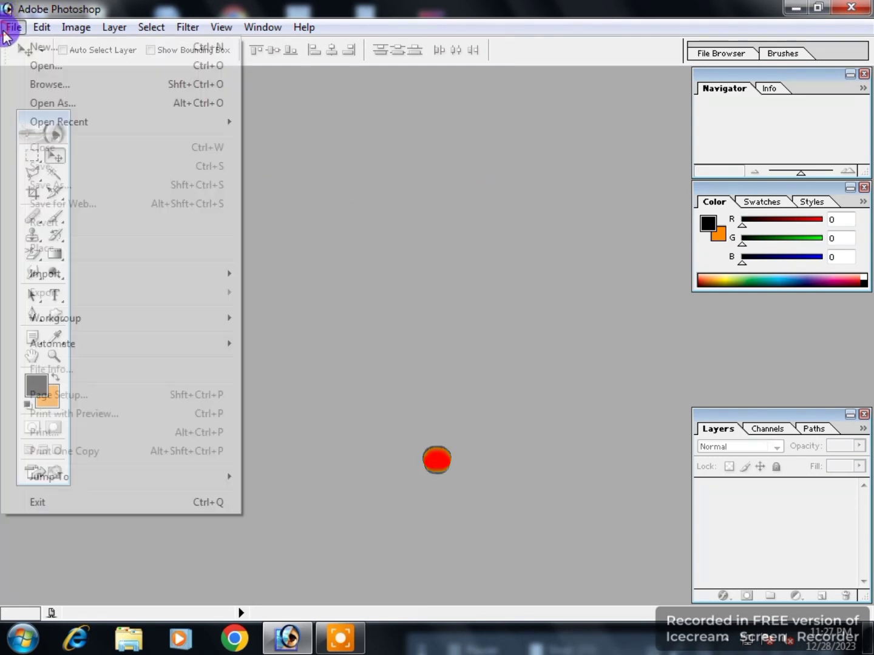
{"action": "left_click", "coordinate": [30, 50]}
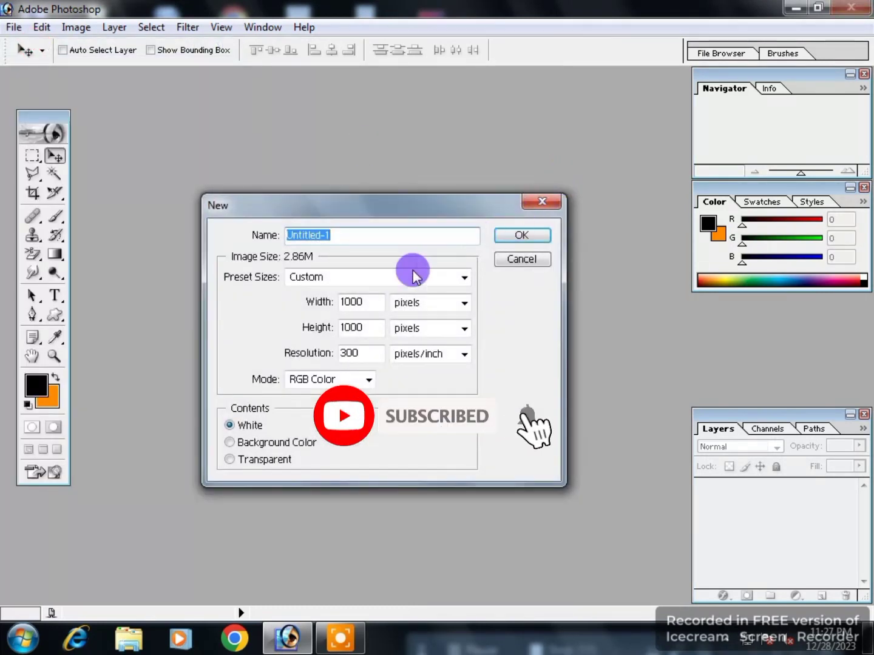
{"action": "left_click", "coordinate": [361, 303]}
{"action": "left_click", "coordinate": [374, 354]}
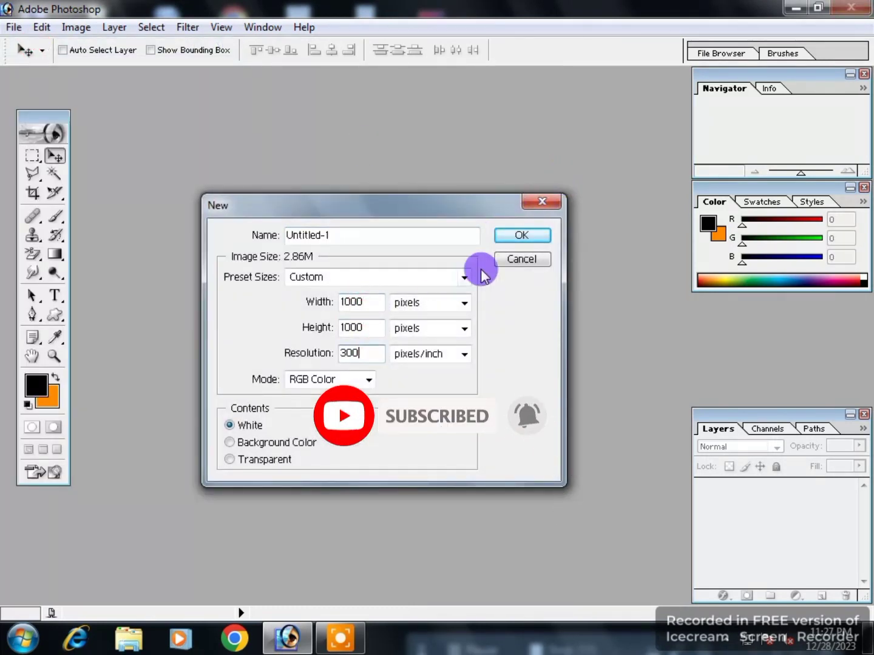
{"action": "left_click", "coordinate": [521, 236]}
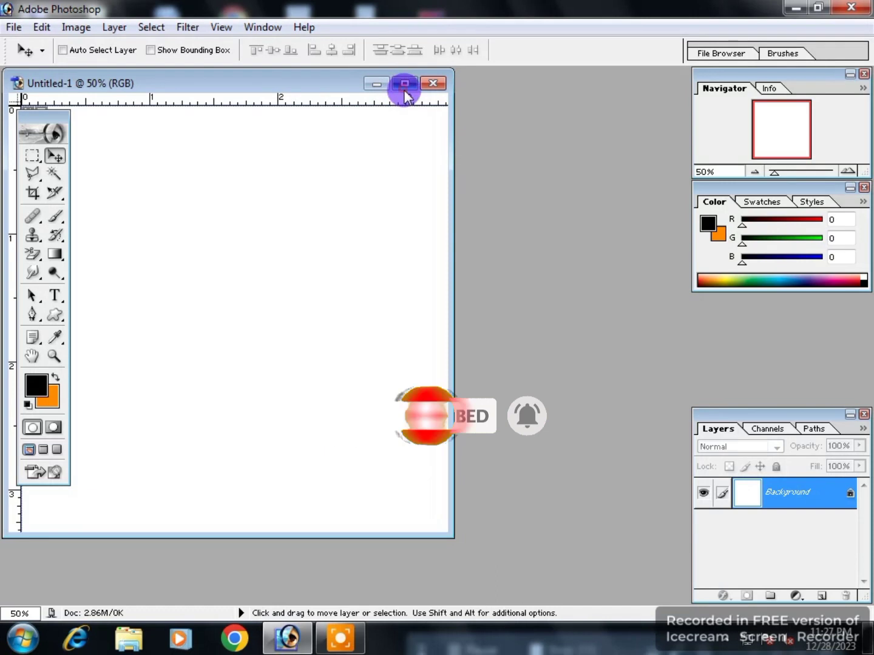
{"action": "left_click", "coordinate": [404, 85]}
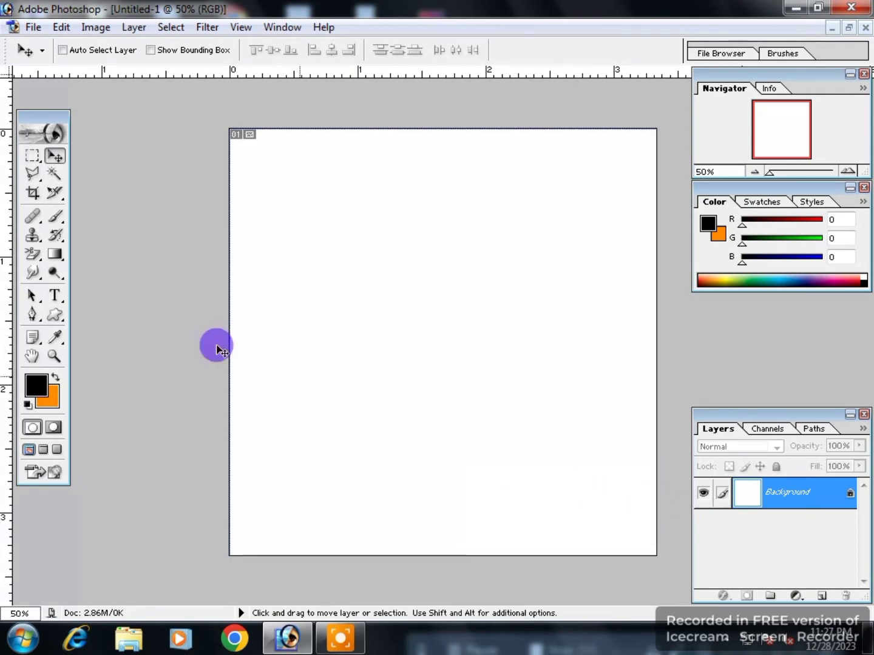
Add a new layer and draw a circular selection about 2.1 inches wide near the canvas center
{"action": "key", "text": "shift+g"}
{"action": "left_click", "coordinate": [822, 596]}
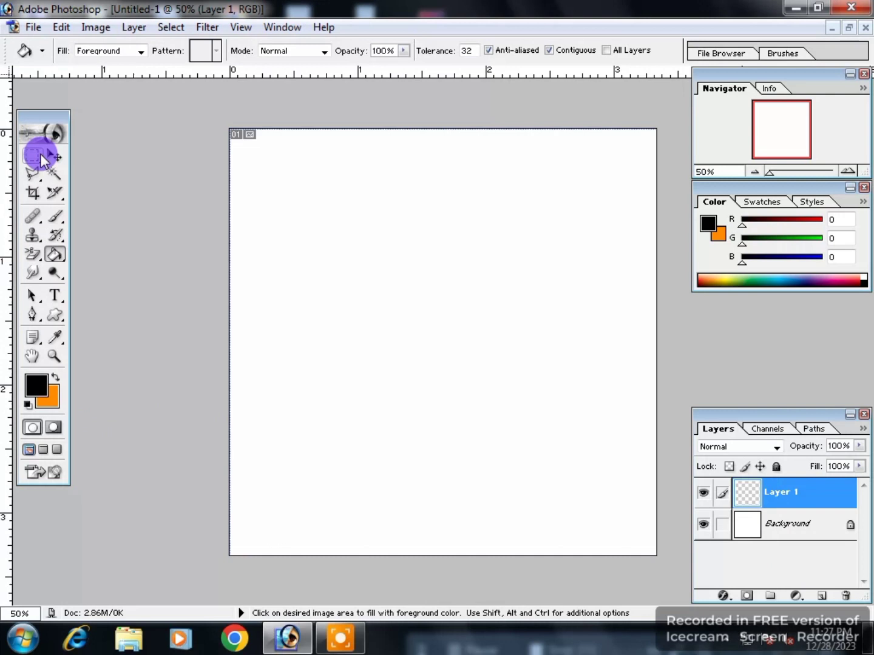
{"action": "left_click_drag", "start_coordinate": [41, 159], "coordinate": [91, 173]}
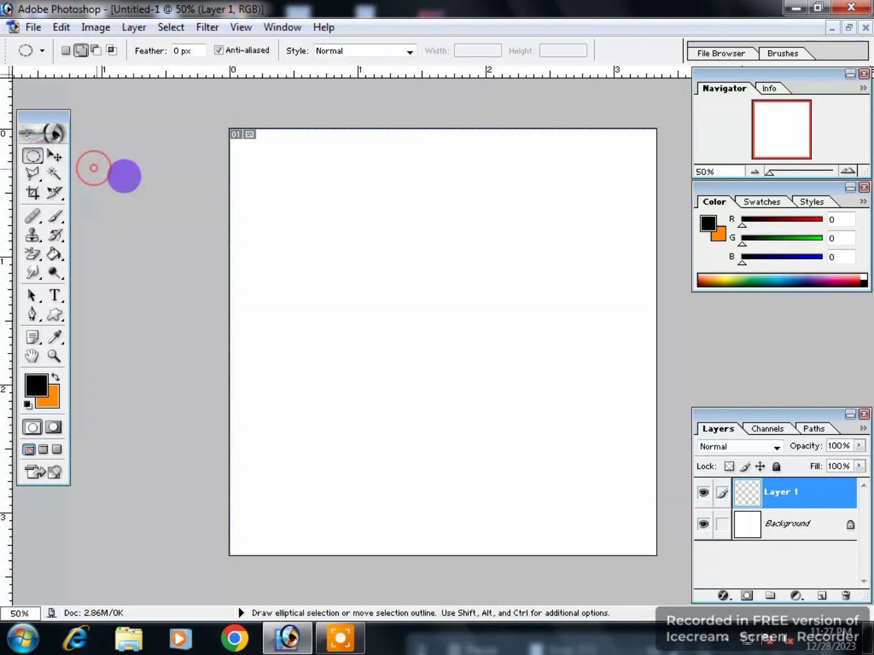
{"action": "left_click_drag", "start_coordinate": [302, 216], "coordinate": [566, 484]}
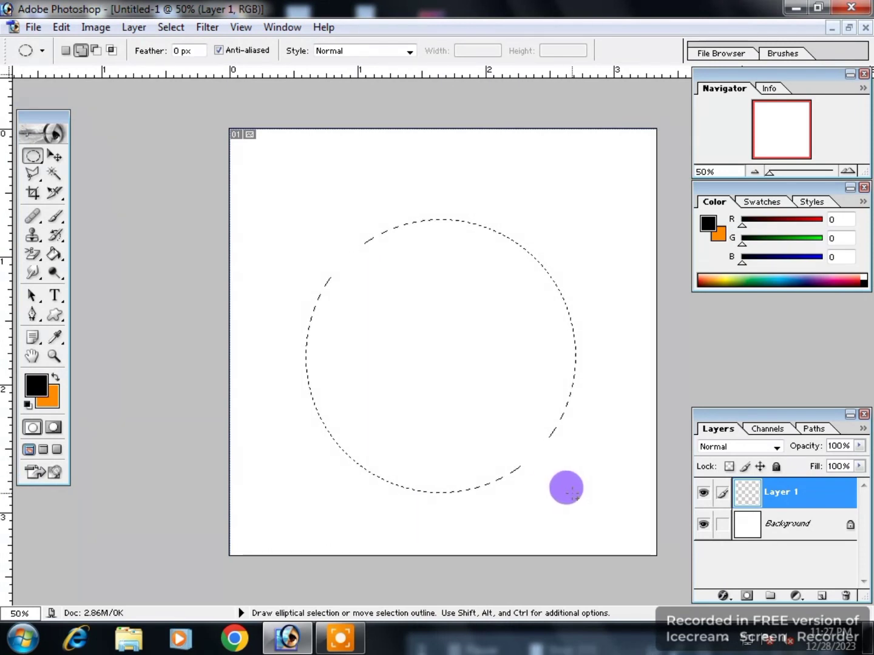
Set the foreground color to blue 0006FF and fill the circular selection with it using the Paint Bucket
{"action": "left_click", "coordinate": [37, 385]}
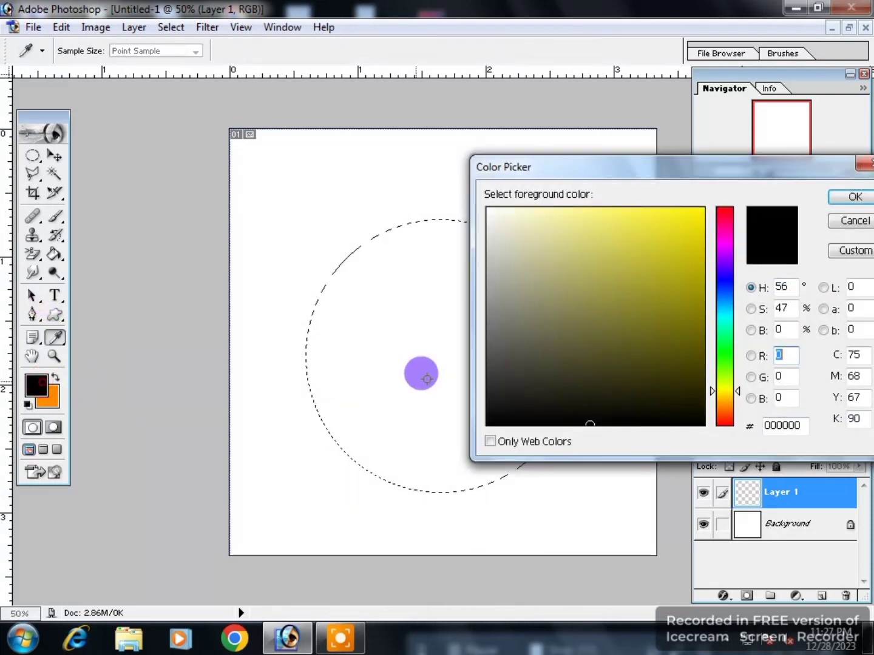
{"action": "left_click", "coordinate": [724, 281]}
{"action": "left_click_drag", "start_coordinate": [694, 226], "coordinate": [734, 187]}
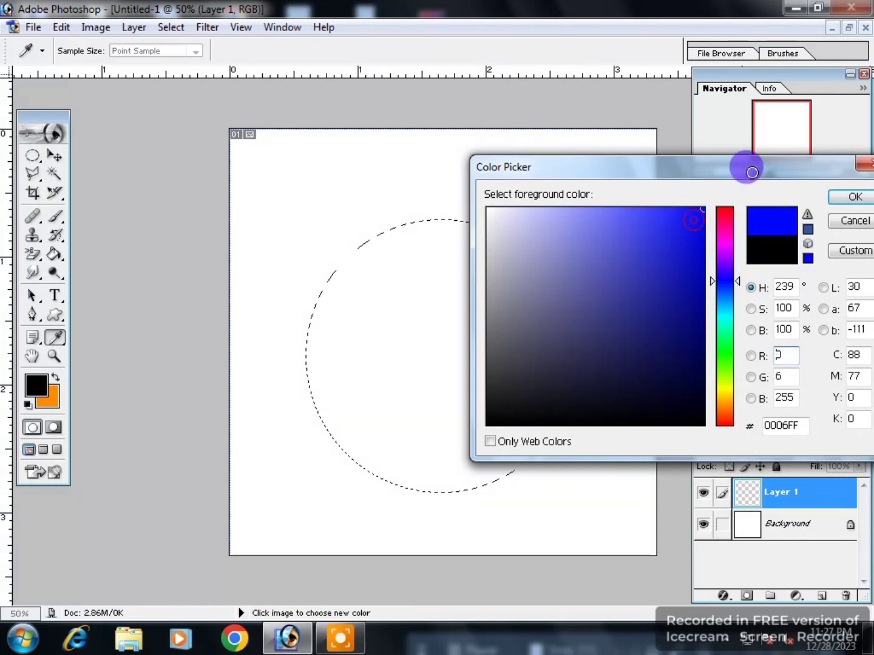
{"action": "left_click", "coordinate": [846, 196]}
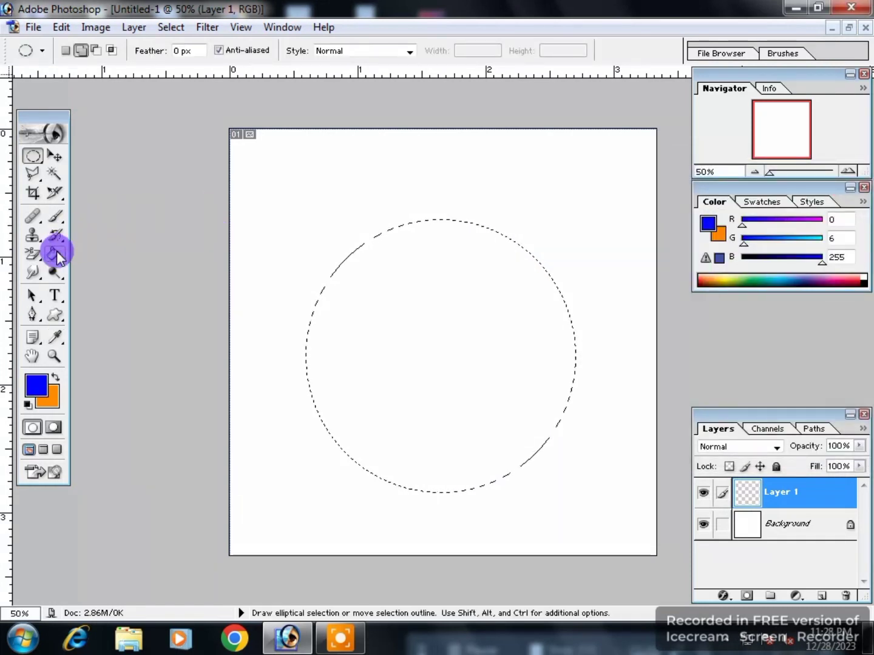
{"action": "left_click", "coordinate": [57, 254]}
{"action": "left_click", "coordinate": [439, 315]}
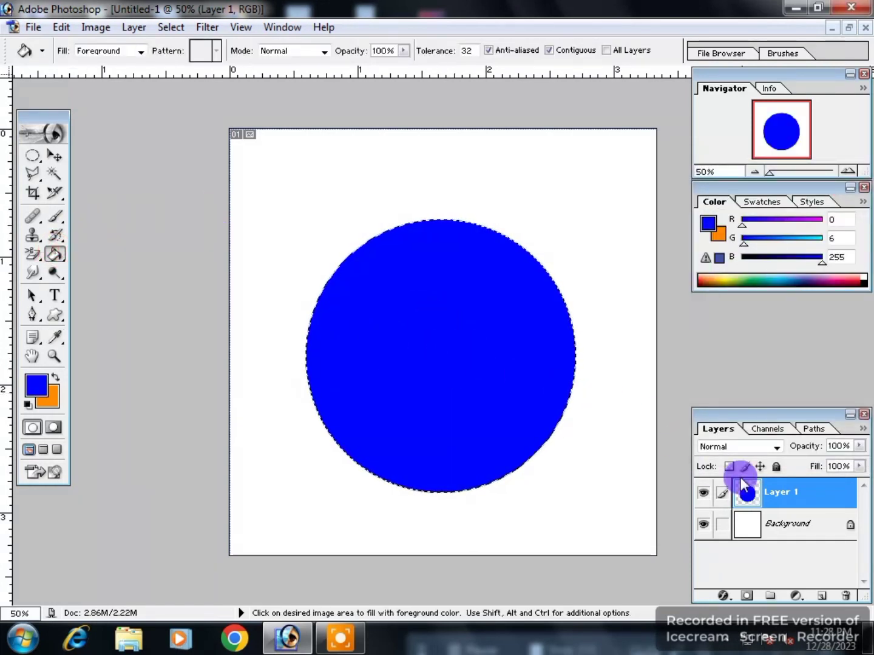
Duplicate the blue circle's layer as Layer 1 copy
{"action": "right_click", "coordinate": [789, 494]}
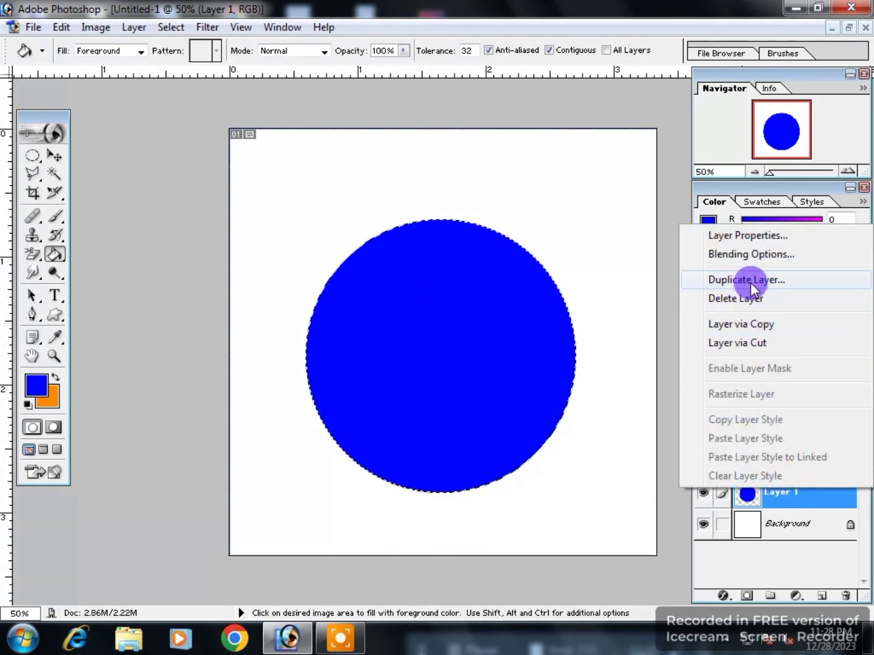
{"action": "left_click", "coordinate": [753, 281]}
{"action": "left_click", "coordinate": [592, 278]}
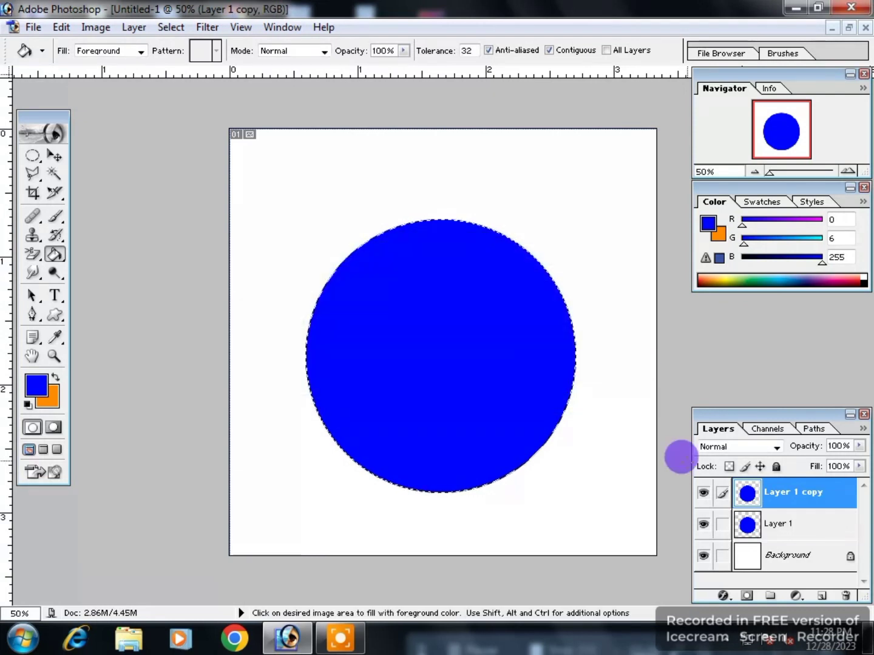
Free-transform the copied circle to about 85% of its size and shift it left to about X 437 px
{"action": "left_click", "coordinate": [61, 27]}
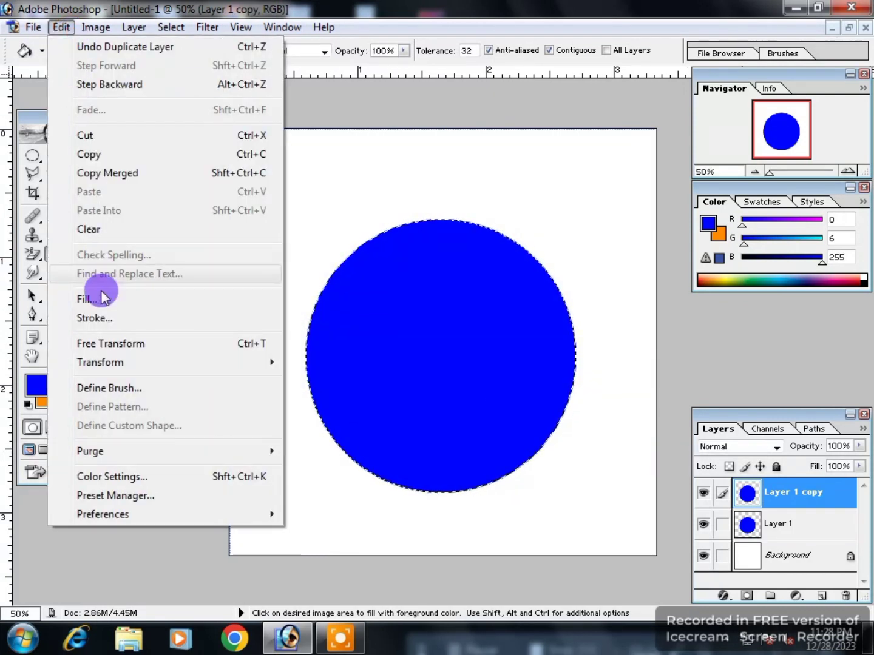
{"action": "left_click", "coordinate": [233, 349]}
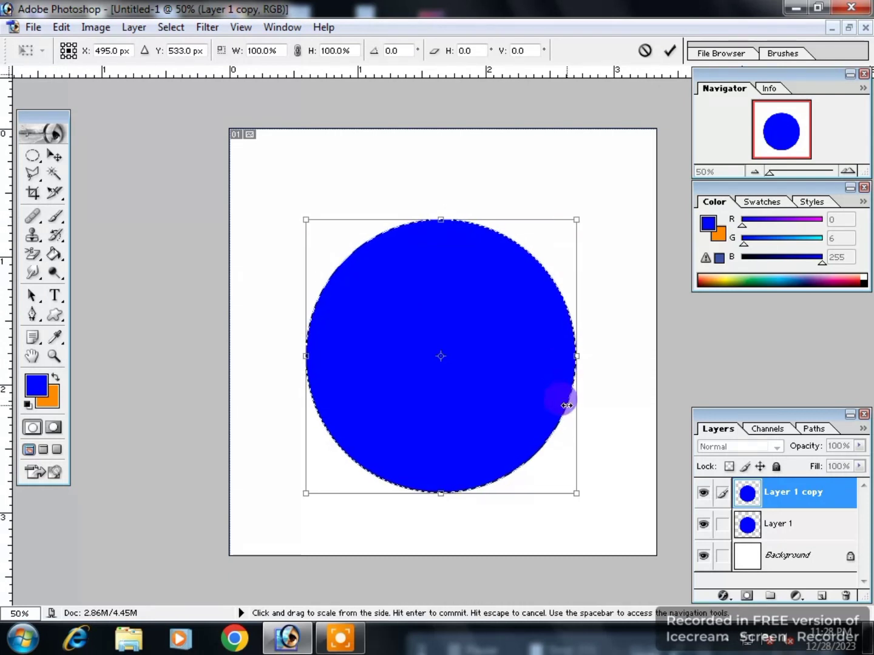
{"action": "left_click_drag", "start_coordinate": [576, 493], "coordinate": [553, 468]}
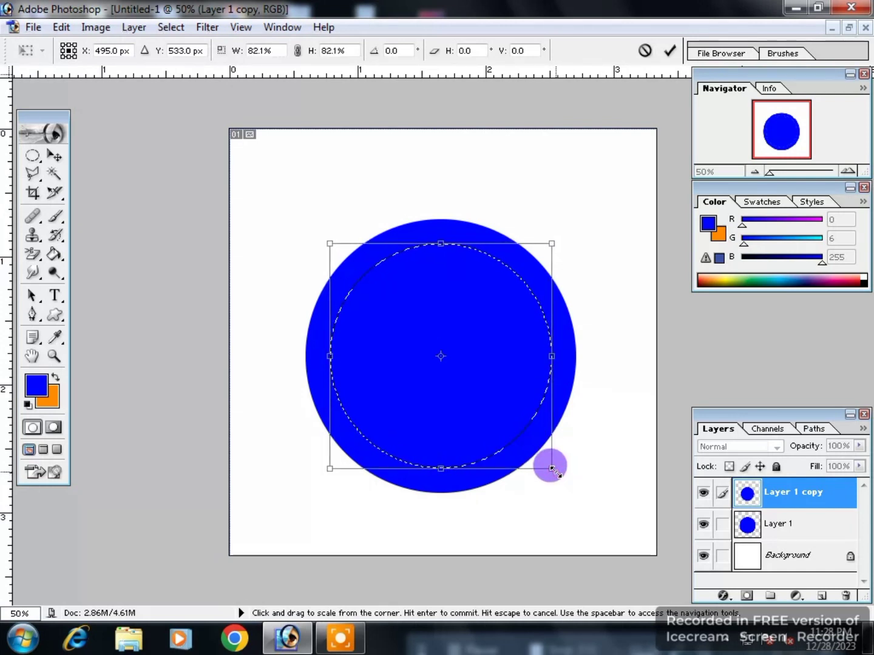
{"action": "key", "text": "Left"}
{"action": "key", "text": "Left"}
{"action": "key", "text": "Left"}
{"action": "key", "text": "Left"}
{"action": "key", "text": "Left"}
{"action": "key", "text": "Left"}
{"action": "key", "text": "Left"}
{"action": "key", "text": "Left"}
{"action": "key", "text": "Left"}
{"action": "key", "text": "Left"}
{"action": "key", "text": "Left"}
{"action": "key", "text": "Left"}
{"action": "key", "text": "Left"}
{"action": "key", "text": "Left"}
{"action": "key", "text": "Left"}
{"action": "key", "text": "Left"}
{"action": "key", "text": "Left"}
{"action": "key", "text": "Left"}
{"action": "key", "text": "Left"}
{"action": "key", "text": "Left"}
{"action": "key", "text": "Left"}
{"action": "key", "text": "Left"}
{"action": "key", "text": "Left"}
{"action": "key", "text": "Left"}
{"action": "key", "text": "Left"}
{"action": "key", "text": "Left"}
{"action": "key", "text": "Left"}
{"action": "key", "text": "Left"}
{"action": "key", "text": "Left"}
{"action": "key", "text": "Left"}
{"action": "key", "text": "Left"}
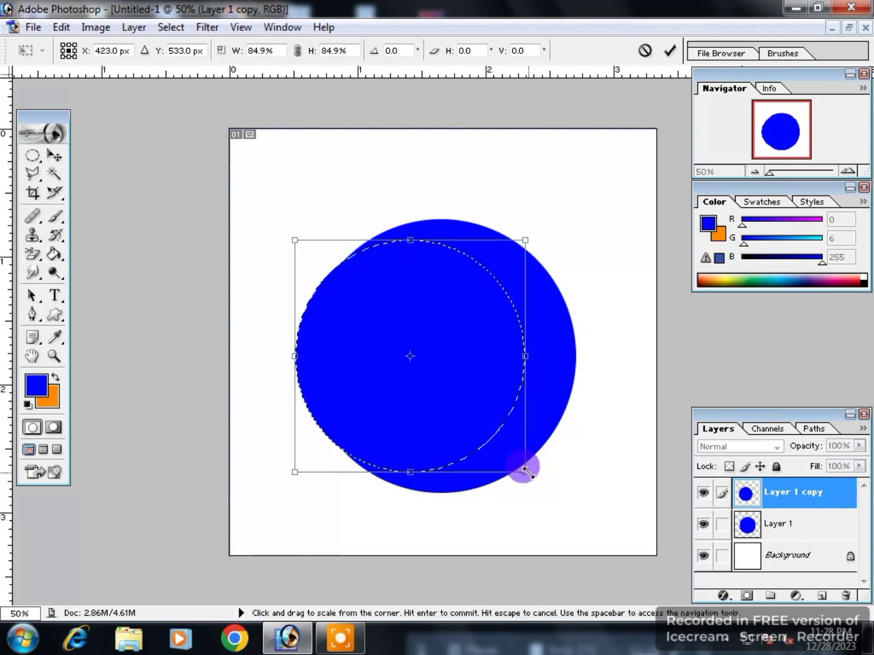
{"action": "key", "text": "Right"}
{"action": "key", "text": "Right"}
{"action": "key", "text": "Right"}
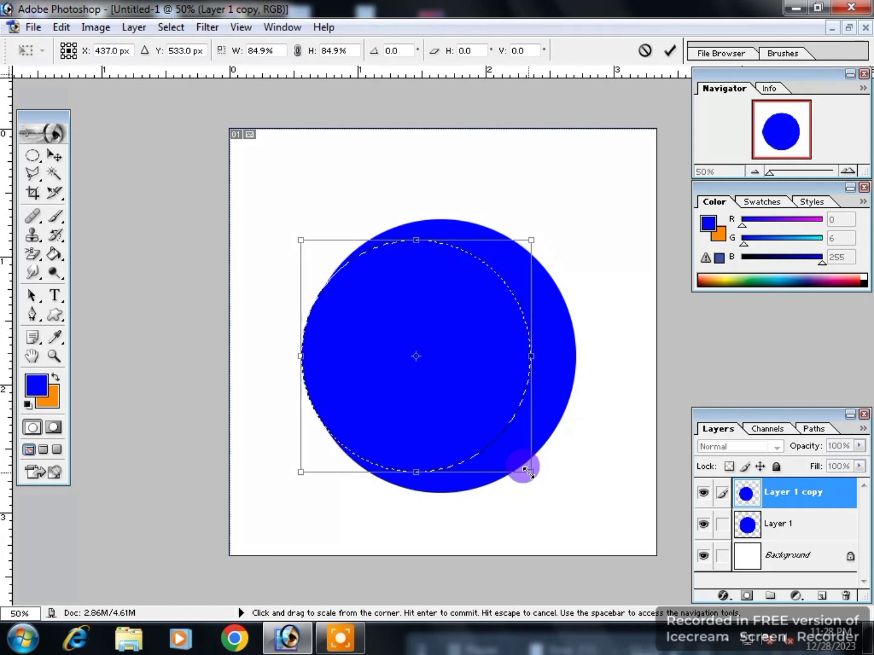
{"action": "left_click", "coordinate": [669, 50]}
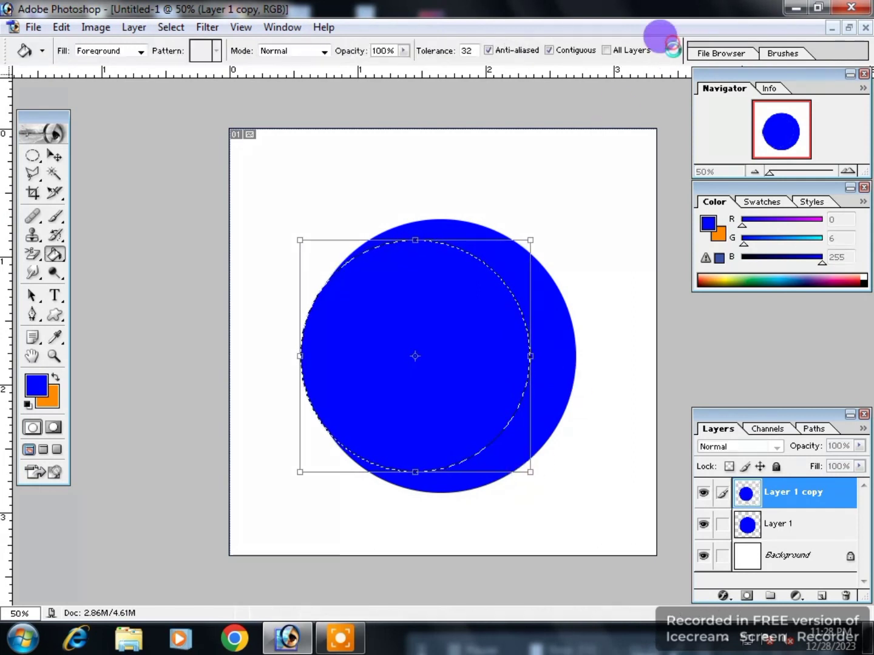
Clear the selected smaller circle from Layer 1, delete Layer 1 copy and deselect, leaving a blue crescent
{"action": "left_click", "coordinate": [769, 539]}
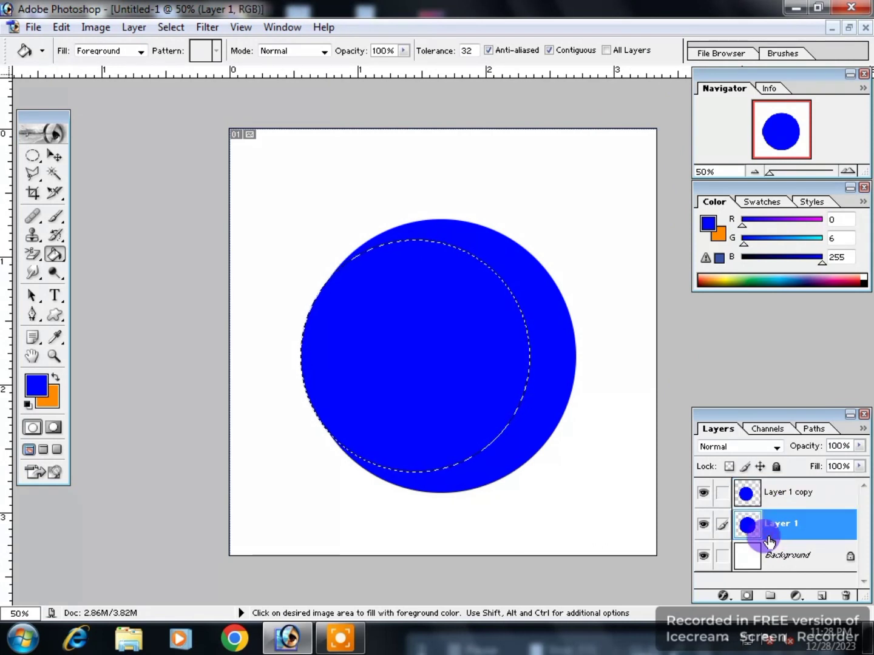
{"action": "left_click", "coordinate": [772, 501]}
{"action": "left_click", "coordinate": [843, 595]}
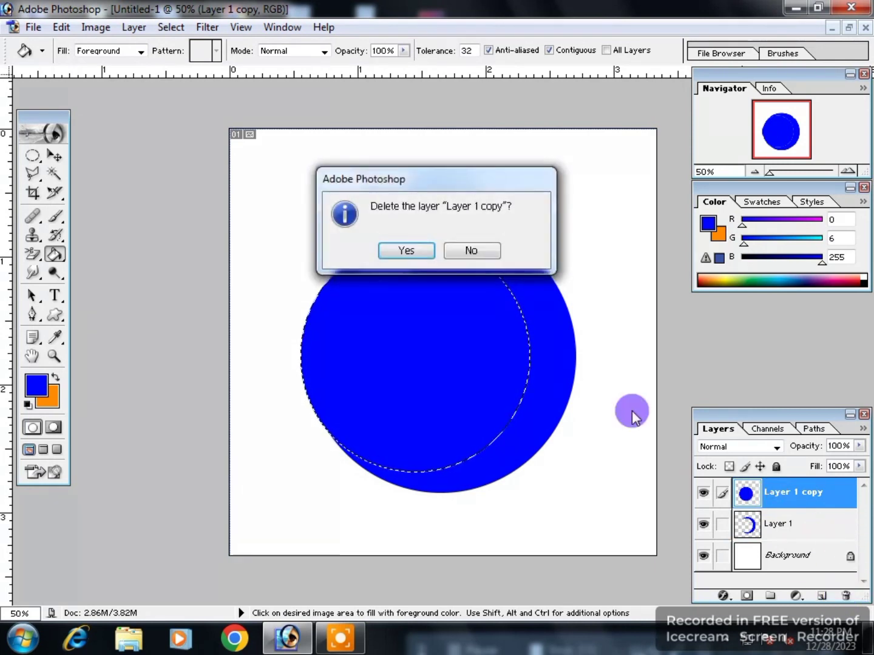
{"action": "left_click", "coordinate": [408, 250]}
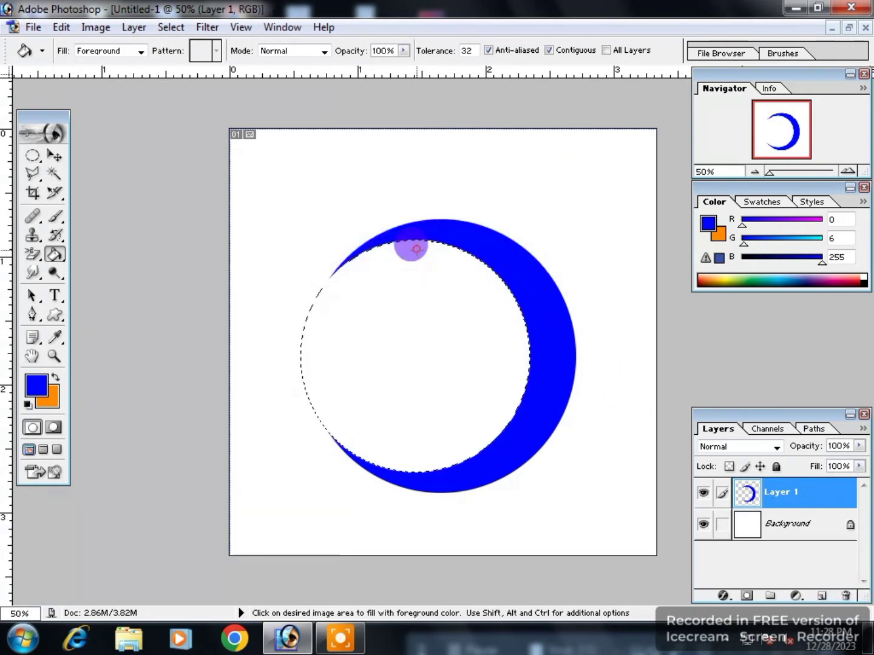
{"action": "left_click", "coordinate": [170, 27]}
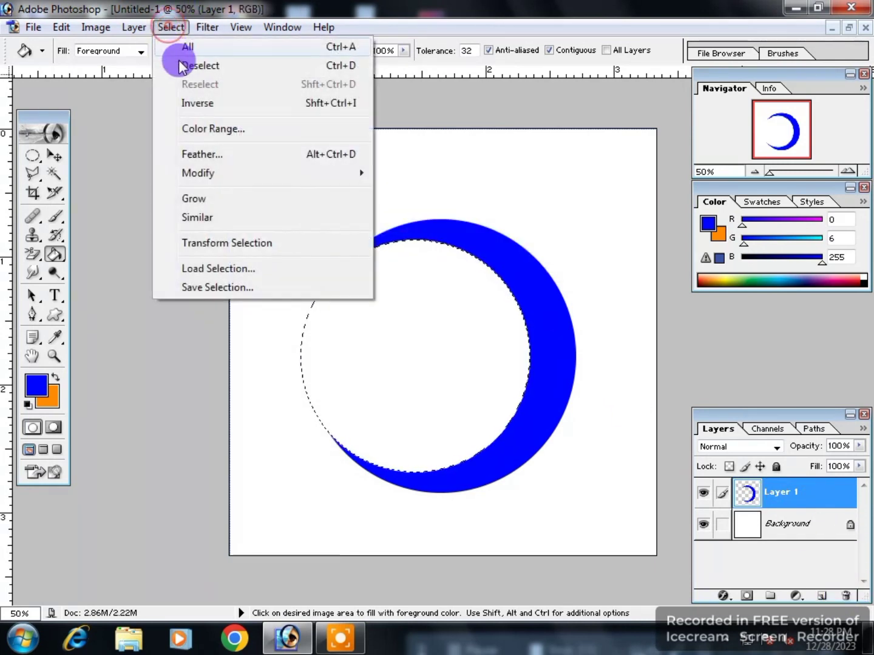
{"action": "left_click", "coordinate": [349, 66]}
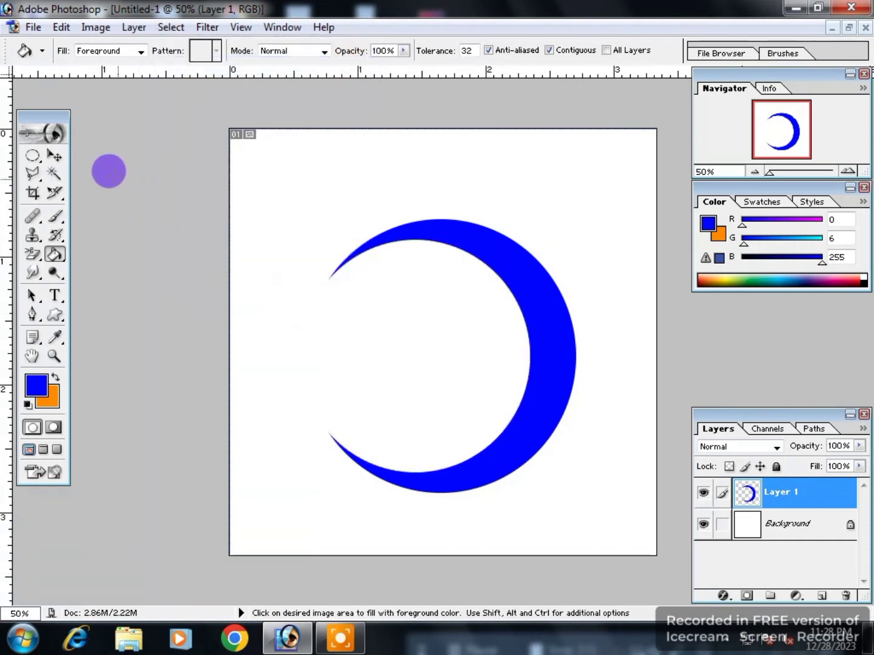
Duplicate the crescent layer and flip the copy horizontally with Free Transform
{"action": "left_click", "coordinate": [55, 156]}
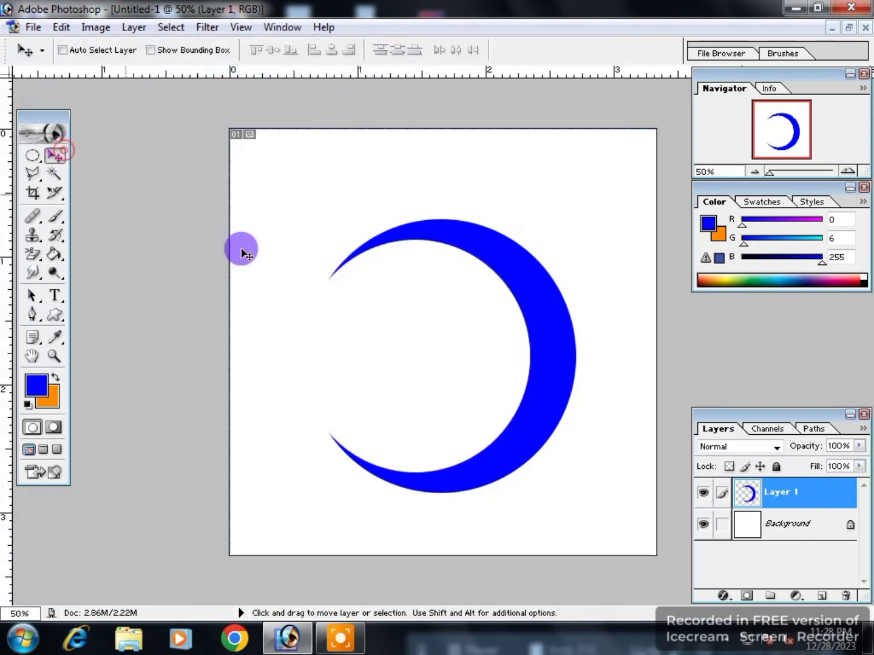
{"action": "right_click", "coordinate": [787, 499]}
{"action": "left_click", "coordinate": [696, 328]}
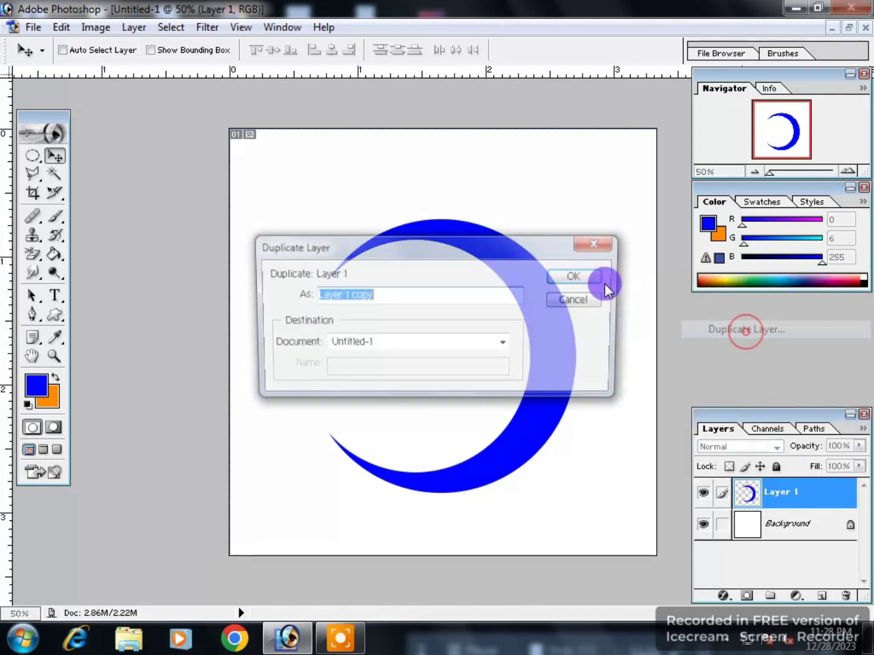
{"action": "left_click", "coordinate": [580, 277]}
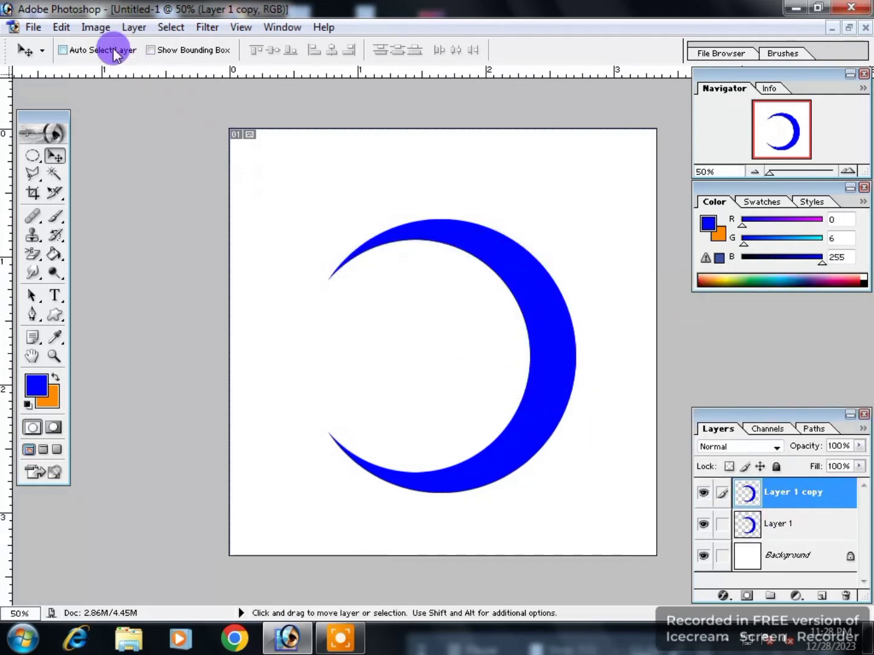
{"action": "left_click", "coordinate": [73, 30]}
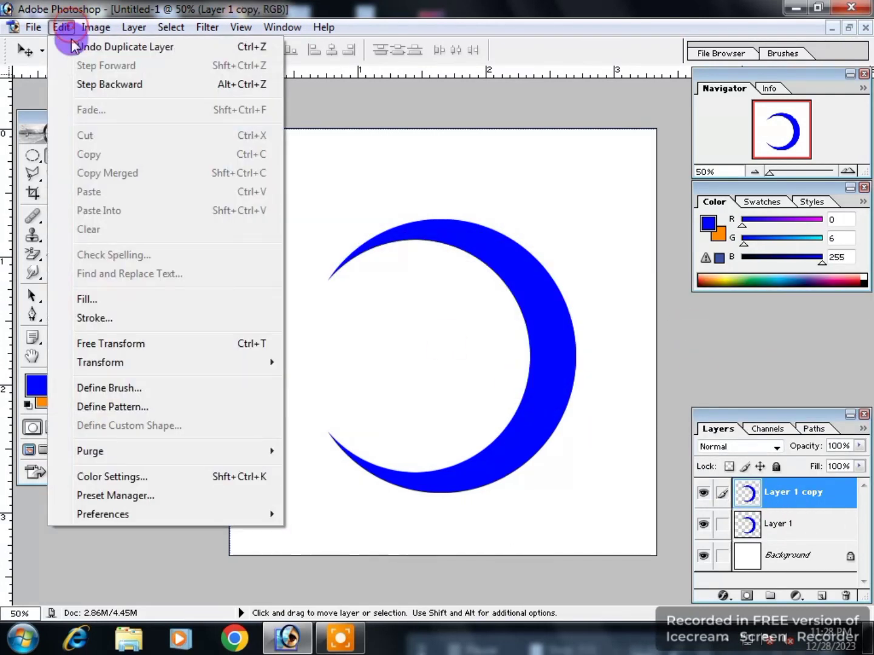
{"action": "left_click", "coordinate": [160, 344]}
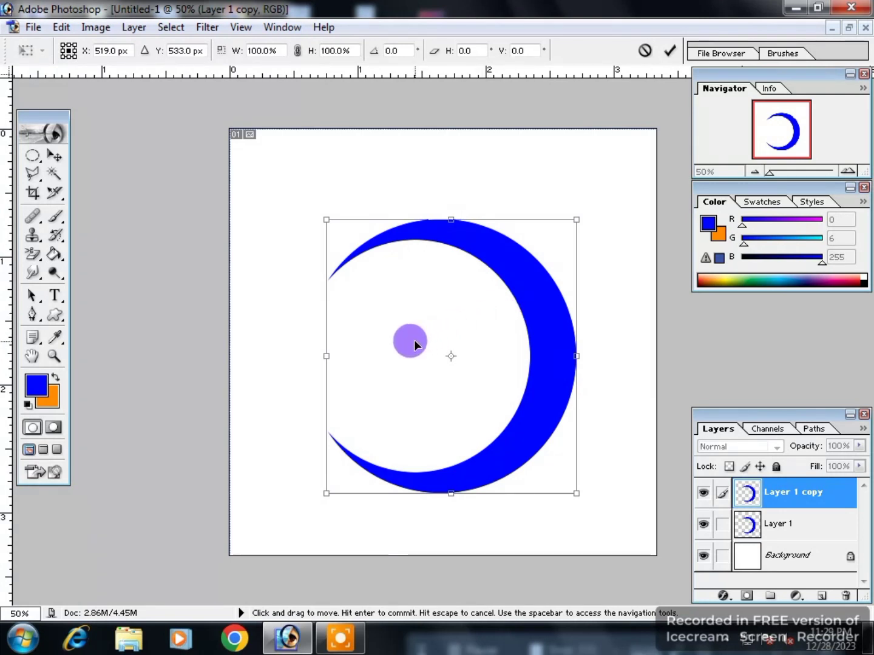
{"action": "right_click", "coordinate": [414, 345]}
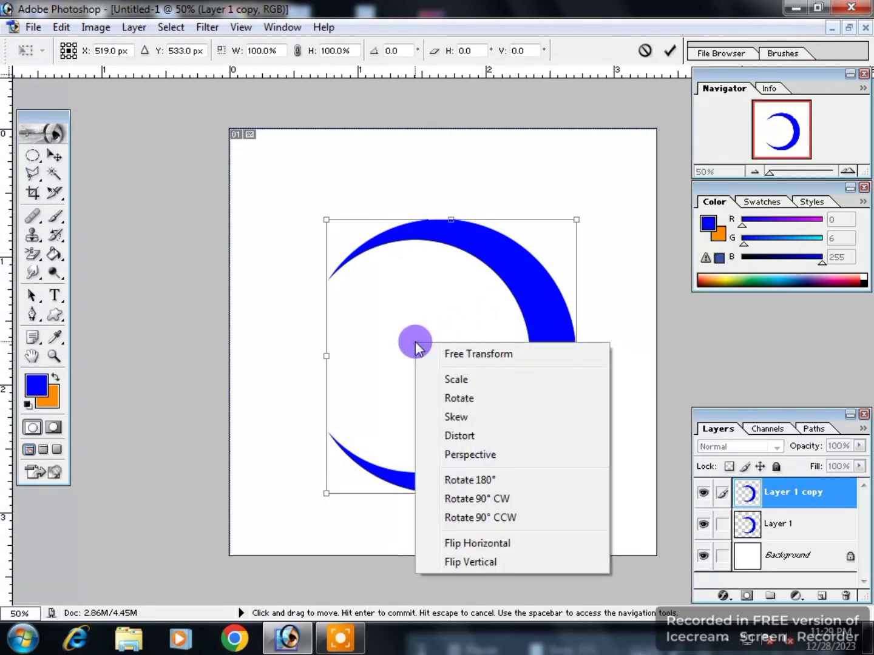
{"action": "left_click", "coordinate": [472, 544]}
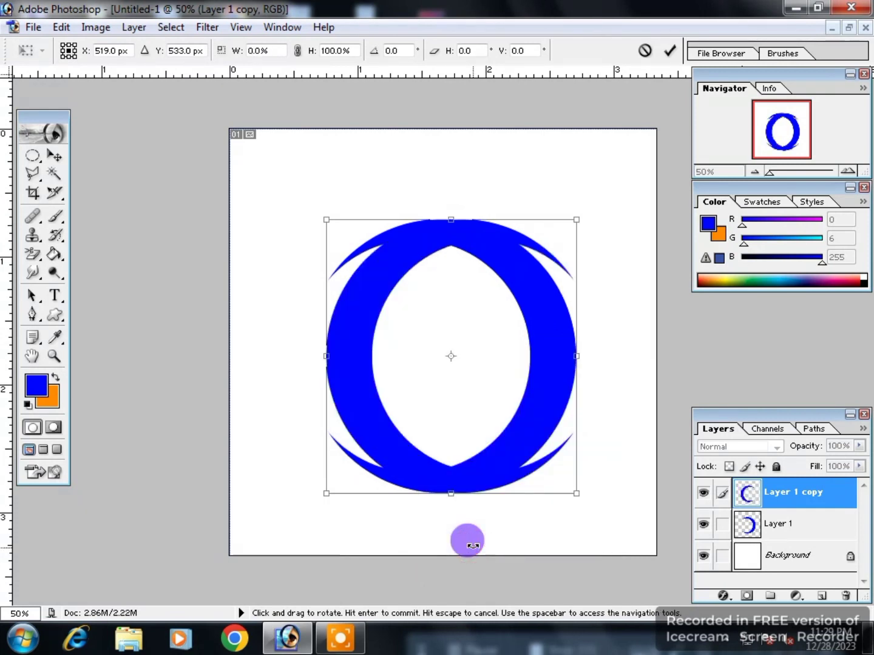
Scale the flipped crescent copy to about 82% and shift it left to X 415 px, nesting it inside the original crescent
{"action": "left_click_drag", "start_coordinate": [571, 490], "coordinate": [547, 463]}
{"action": "key", "text": "Left"}
{"action": "key", "text": "Left"}
{"action": "key", "text": "Left"}
{"action": "key", "text": "Left"}
{"action": "key", "text": "Left"}
{"action": "key", "text": "Left"}
{"action": "key", "text": "Left"}
{"action": "key", "text": "Left"}
{"action": "key", "text": "Left"}
{"action": "key", "text": "Left"}
{"action": "key", "text": "Left"}
{"action": "key", "text": "Left"}
{"action": "key", "text": "Left"}
{"action": "key", "text": "Left"}
{"action": "key", "text": "Left"}
{"action": "key", "text": "Left"}
{"action": "key", "text": "Left"}
{"action": "key", "text": "Left"}
{"action": "key", "text": "Left"}
{"action": "key", "text": "Left"}
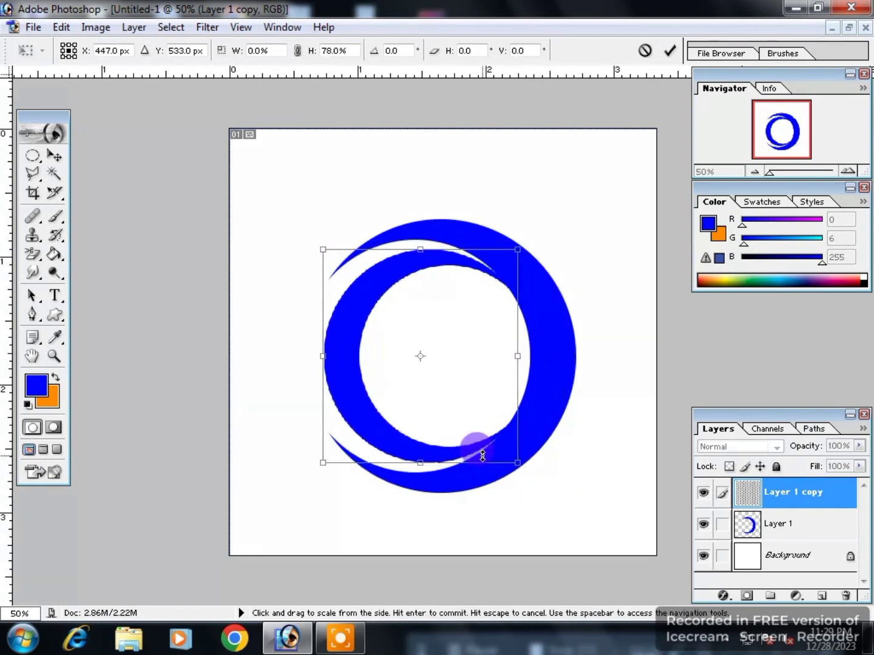
{"action": "key", "text": "Left"}
{"action": "key", "text": "Left"}
{"action": "key", "text": "Left"}
{"action": "key", "text": "Left"}
{"action": "key", "text": "Left"}
{"action": "key", "text": "Left"}
{"action": "key", "text": "Left"}
{"action": "key", "text": "Left"}
{"action": "key", "text": "Left"}
{"action": "key", "text": "Left"}
{"action": "key", "text": "Left"}
{"action": "key", "text": "Left"}
{"action": "key", "text": "Left"}
{"action": "key", "text": "Left"}
{"action": "key", "text": "Left"}
{"action": "key", "text": "Left"}
{"action": "key", "text": "Left"}
{"action": "key", "text": "Left"}
{"action": "key", "text": "Left"}
{"action": "key", "text": "Left"}
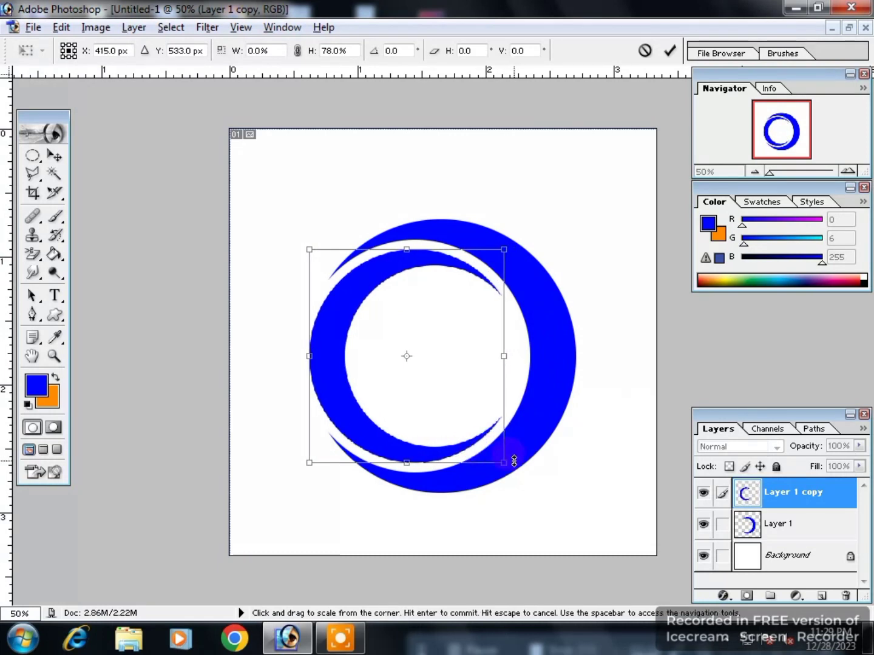
{"action": "left_click_drag", "start_coordinate": [507, 465], "coordinate": [510, 468]}
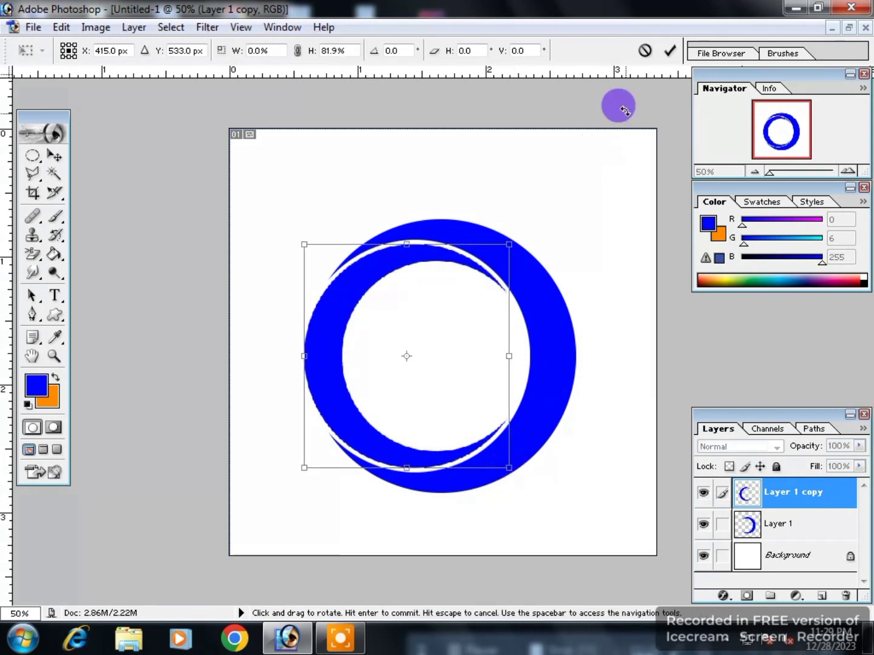
{"action": "left_click", "coordinate": [670, 52]}
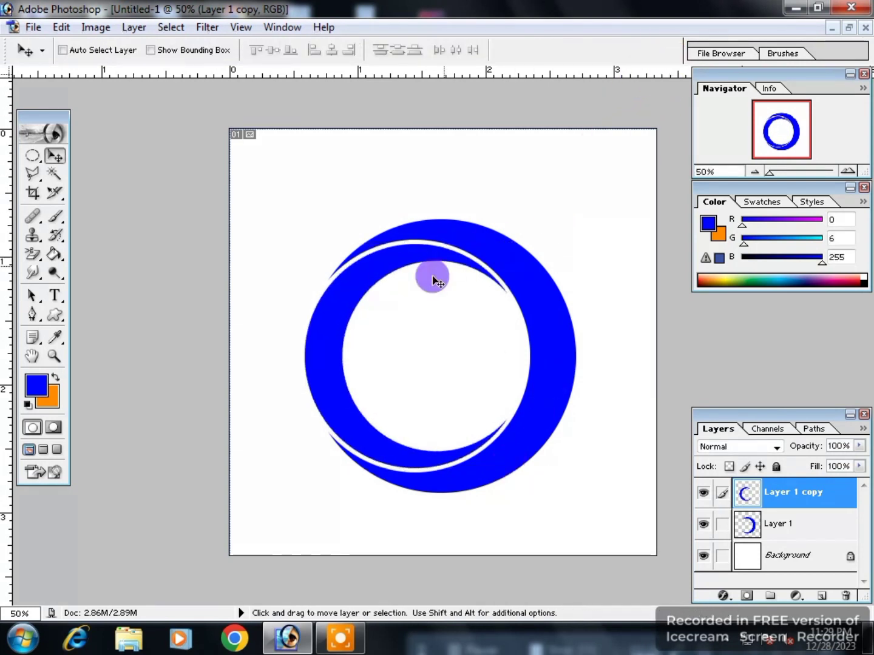
Select the inner crescent on Layer 1 copy, fill it with red (R 255, G 12, B 0) using the Paint Bucket, and deselect
{"action": "left_click", "coordinate": [746, 497], "text": "ctrl"}
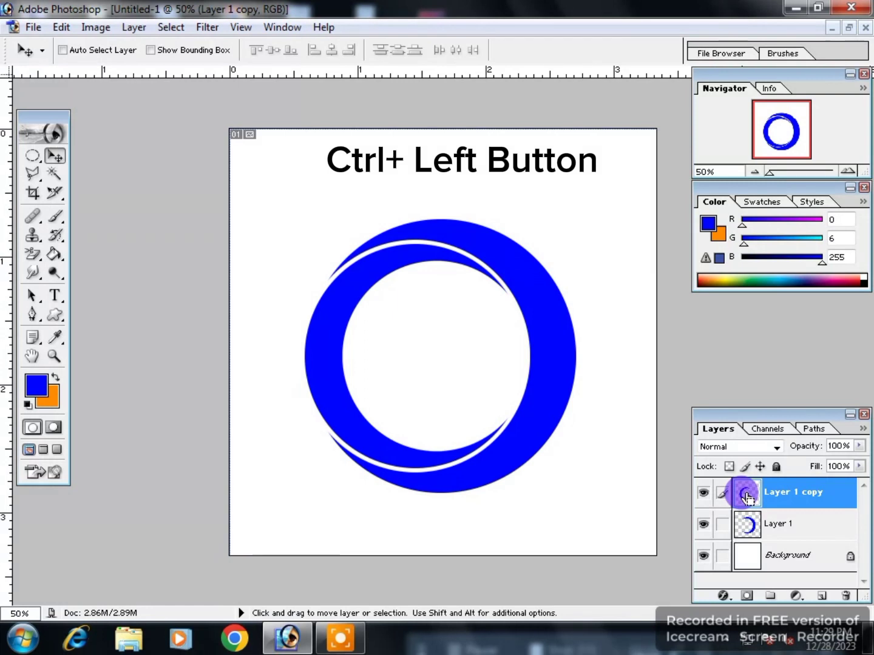
{"action": "left_click", "coordinate": [47, 385]}
{"action": "left_click_drag", "start_coordinate": [723, 412], "coordinate": [724, 430]}
{"action": "left_click", "coordinate": [847, 198]}
{"action": "key", "text": "v"}
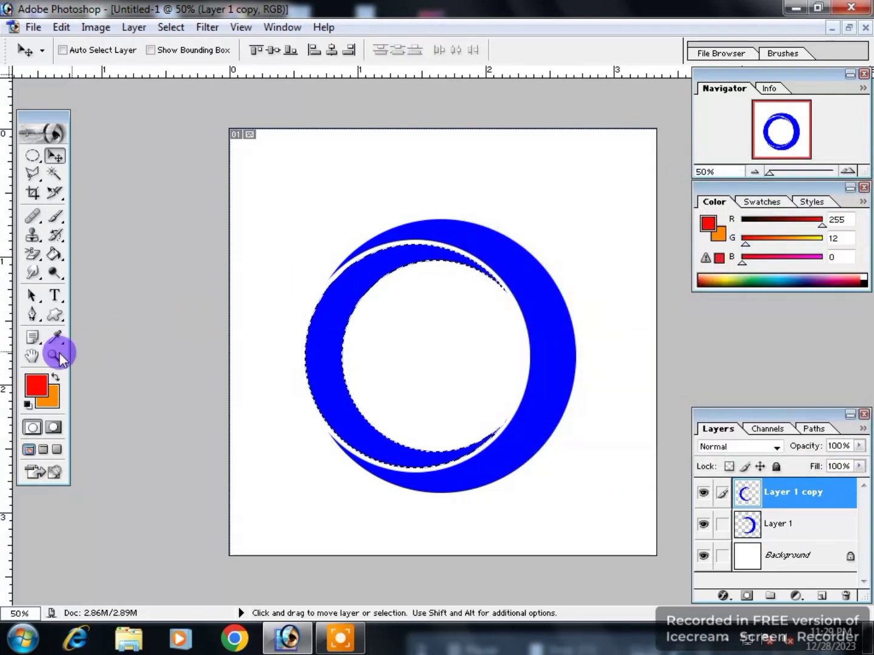
{"action": "left_click", "coordinate": [53, 255]}
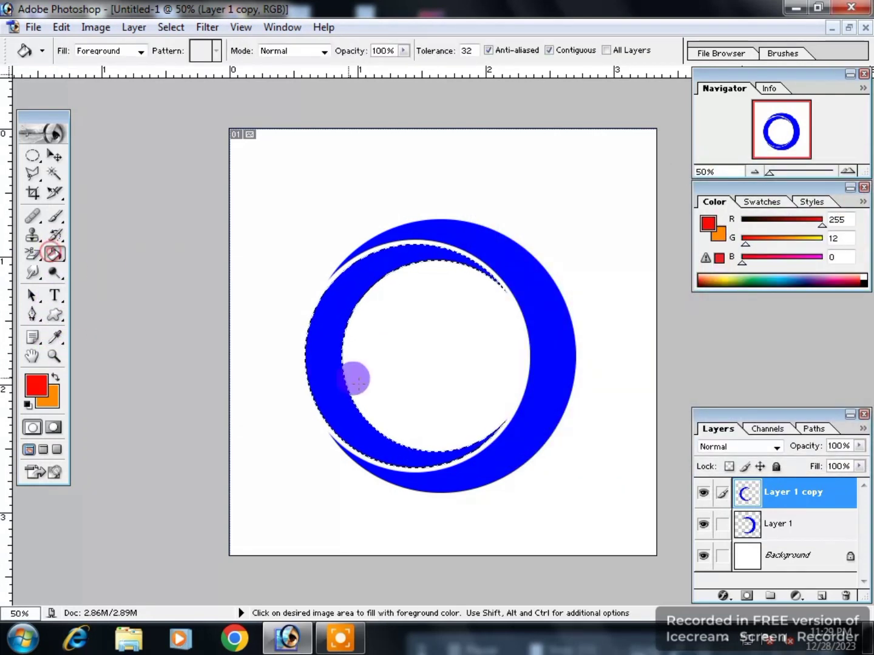
{"action": "left_click", "coordinate": [329, 383]}
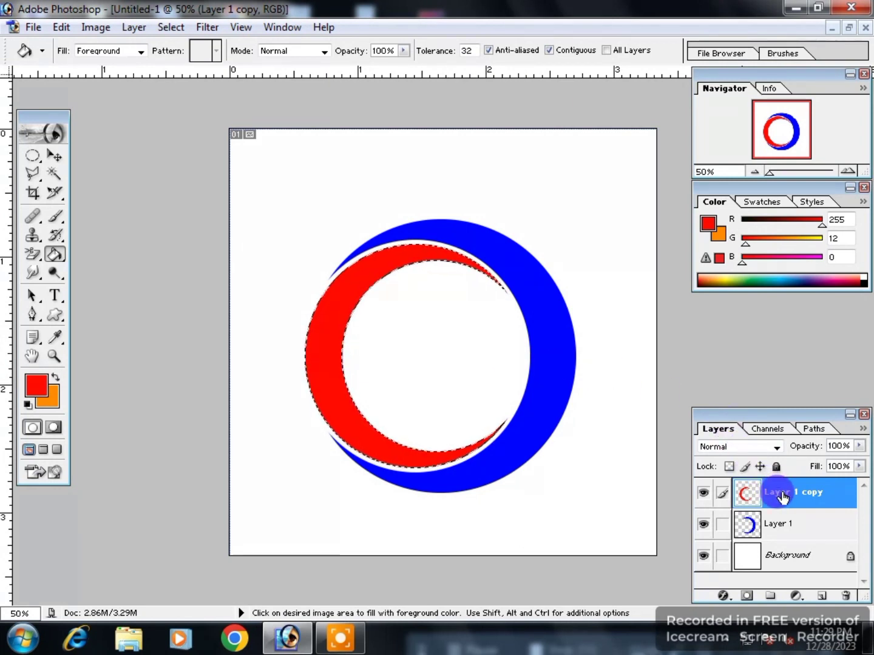
{"action": "key", "text": "ctrl+d"}
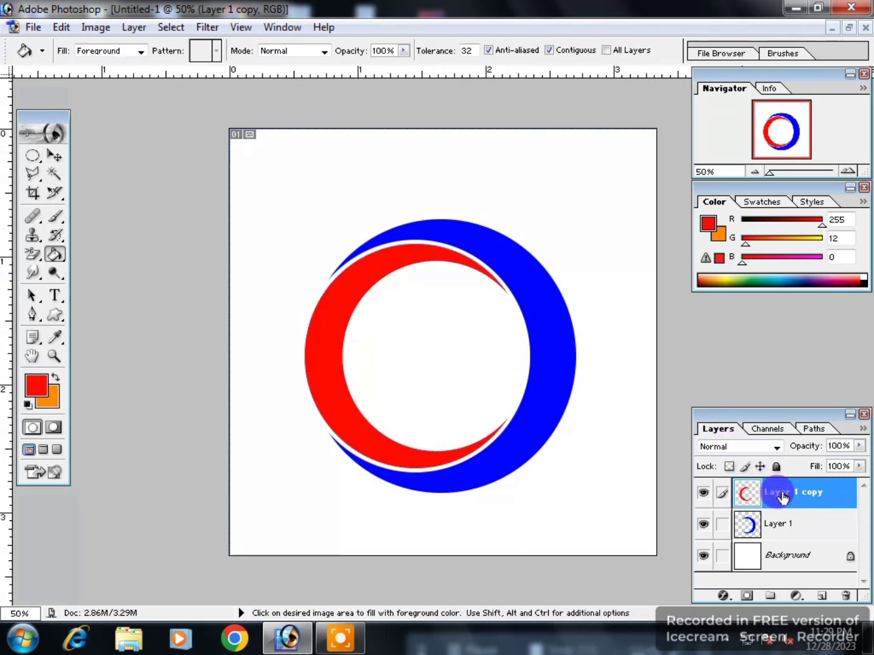
Duplicate the red crescent layer as Layer 1 copy 2 and flip the copy horizontally with Free Transform
{"action": "right_click", "coordinate": [788, 496]}
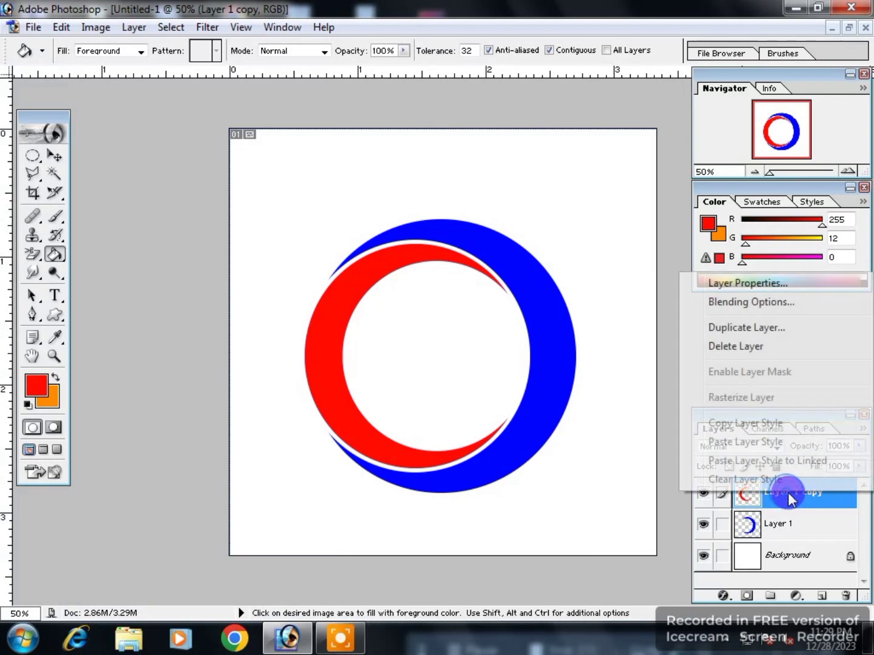
{"action": "left_click", "coordinate": [747, 329]}
{"action": "left_click", "coordinate": [586, 279]}
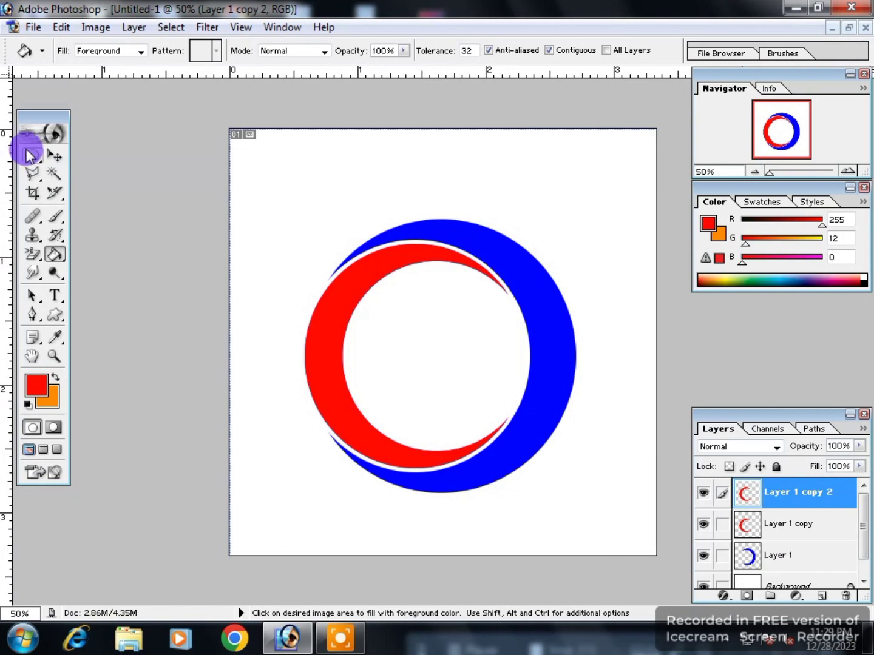
{"action": "left_click", "coordinate": [60, 27]}
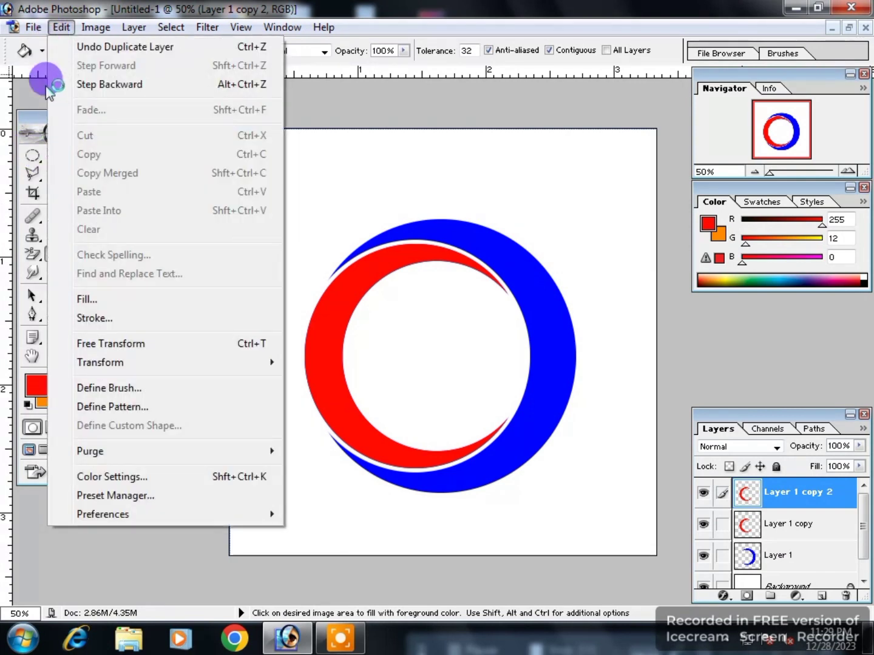
{"action": "left_click", "coordinate": [111, 345]}
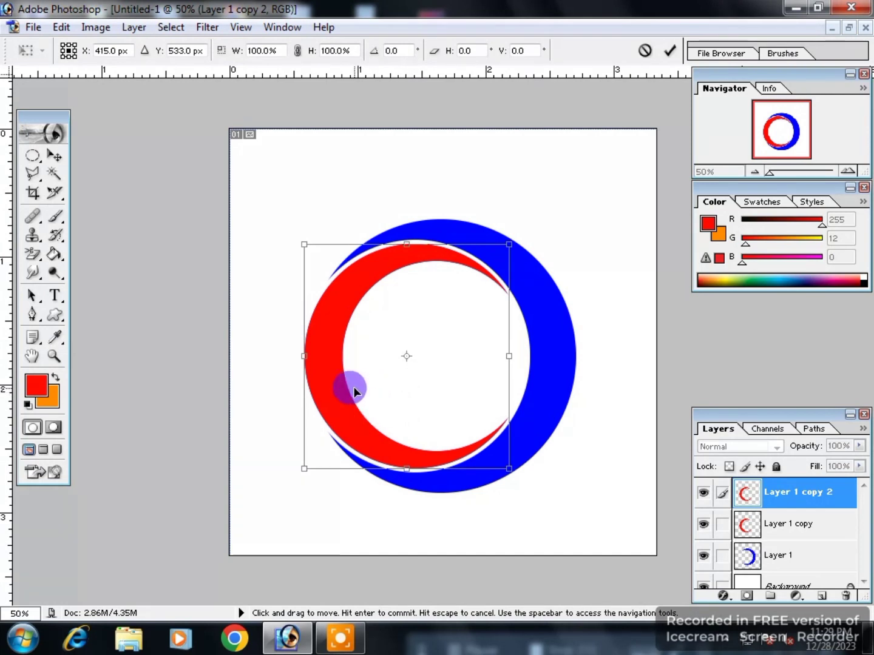
{"action": "right_click", "coordinate": [354, 389]}
{"action": "left_click", "coordinate": [431, 591]}
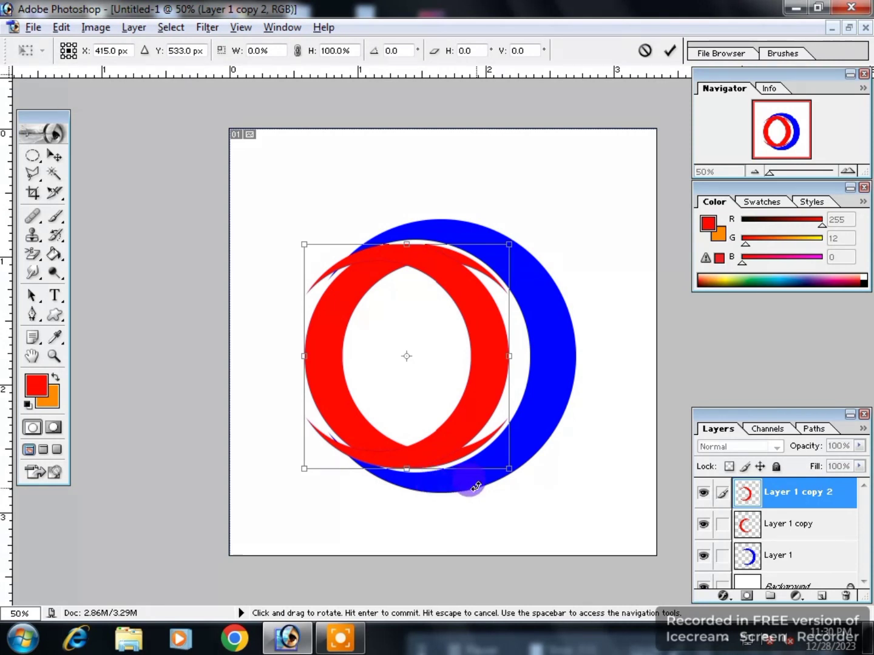
Scale the flipped red crescent to about 80% and shift it right to X 505 px, nesting it inside the other red crescent
{"action": "left_click_drag", "start_coordinate": [510, 468], "coordinate": [496, 463]}
{"action": "key", "text": "Right"}
{"action": "key", "text": "Right"}
{"action": "key", "text": "Right"}
{"action": "key", "text": "Right"}
{"action": "key", "text": "Right"}
{"action": "key", "text": "Right"}
{"action": "key", "text": "Right"}
{"action": "key", "text": "Right"}
{"action": "key", "text": "Right"}
{"action": "key", "text": "Right"}
{"action": "key", "text": "Right"}
{"action": "key", "text": "Right"}
{"action": "key", "text": "Right"}
{"action": "key", "text": "Right"}
{"action": "key", "text": "Right"}
{"action": "key", "text": "Right"}
{"action": "key", "text": "Right"}
{"action": "key", "text": "Right"}
{"action": "key", "text": "Right"}
{"action": "key", "text": "Right"}
{"action": "key", "text": "Right"}
{"action": "key", "text": "Right"}
{"action": "key", "text": "Right"}
{"action": "key", "text": "Right"}
{"action": "key", "text": "Right"}
{"action": "key", "text": "Right"}
{"action": "key", "text": "Right"}
{"action": "key", "text": "Right"}
{"action": "key", "text": "Right"}
{"action": "key", "text": "Right"}
{"action": "key", "text": "Right"}
{"action": "key", "text": "Right"}
{"action": "key", "text": "Right"}
{"action": "key", "text": "Right"}
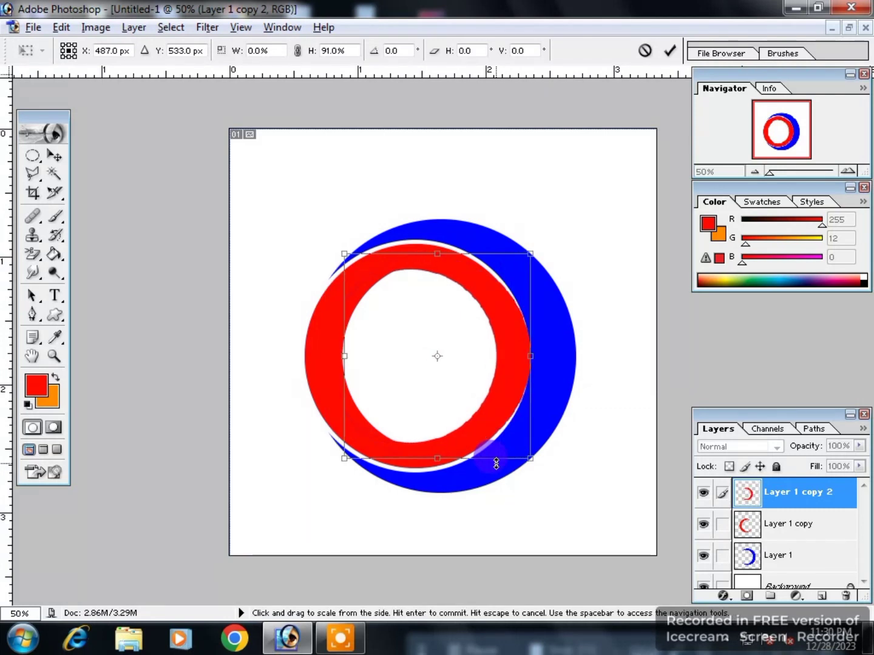
{"action": "left_click_drag", "start_coordinate": [527, 457], "coordinate": [513, 449]}
{"action": "key", "text": "Right"}
{"action": "key", "text": "Right"}
{"action": "key", "text": "Right"}
{"action": "key", "text": "Right"}
{"action": "key", "text": "Right"}
{"action": "key", "text": "Right"}
{"action": "key", "text": "Right"}
{"action": "key", "text": "Right"}
{"action": "key", "text": "Right"}
{"action": "key", "text": "Right"}
{"action": "key", "text": "Right"}
{"action": "key", "text": "Right"}
{"action": "key", "text": "Right"}
{"action": "key", "text": "Right"}
{"action": "key", "text": "Right"}
{"action": "key", "text": "Right"}
{"action": "key", "text": "Right"}
{"action": "key", "text": "Right"}
{"action": "key", "text": "Right"}
{"action": "key", "text": "Right"}
{"action": "key", "text": "Right"}
{"action": "key", "text": "Right"}
{"action": "key", "text": "Left"}
{"action": "key", "text": "Left"}
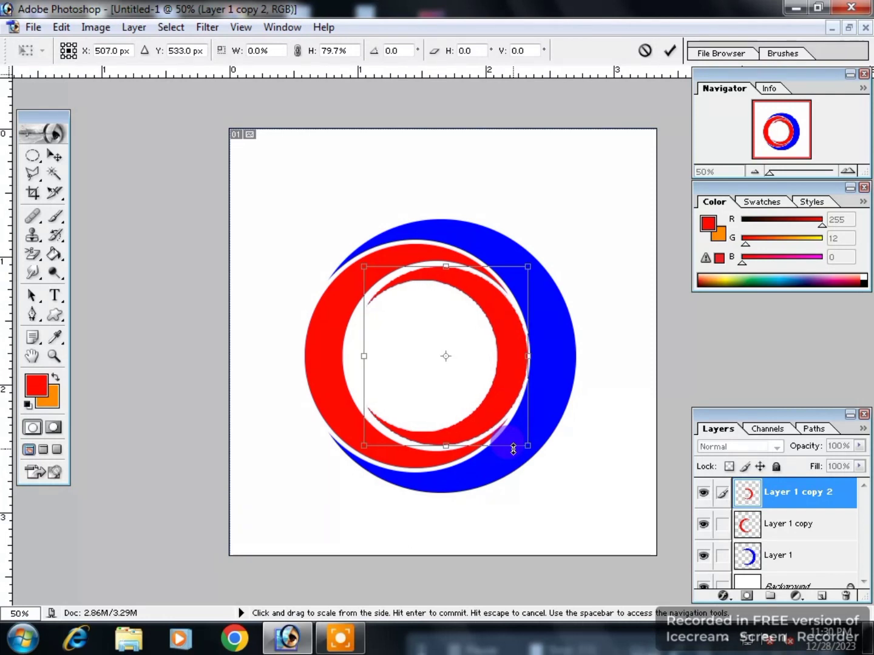
{"action": "key", "text": "Left"}
{"action": "key", "text": "Left"}
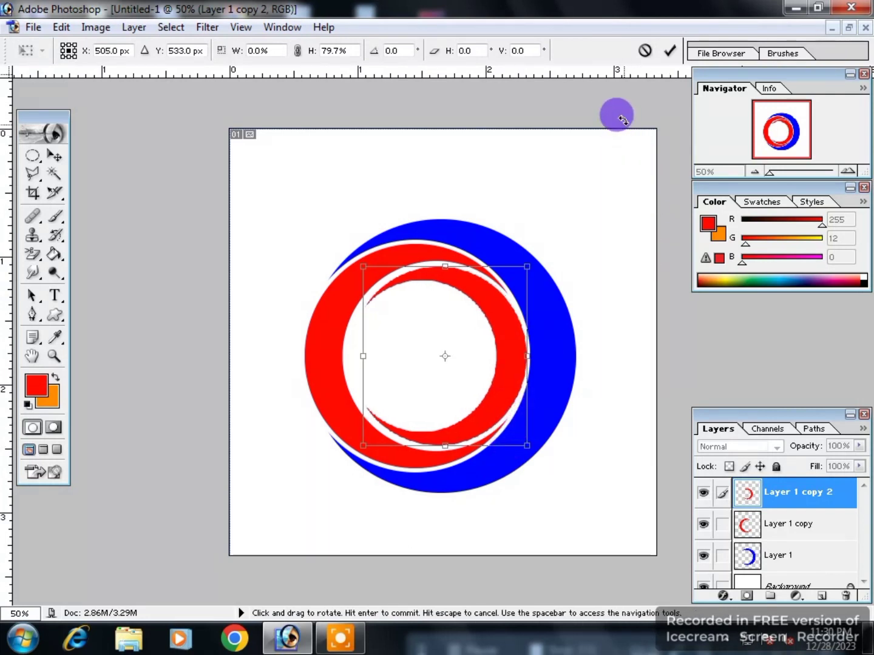
{"action": "left_click", "coordinate": [668, 55]}
Select the innermost crescent on Layer 1 copy 2, fill it with yellow (FCFF00) using the Paint Bucket, and deselect
{"action": "key", "text": "g"}
{"action": "left_click", "coordinate": [752, 504], "text": "ctrl"}
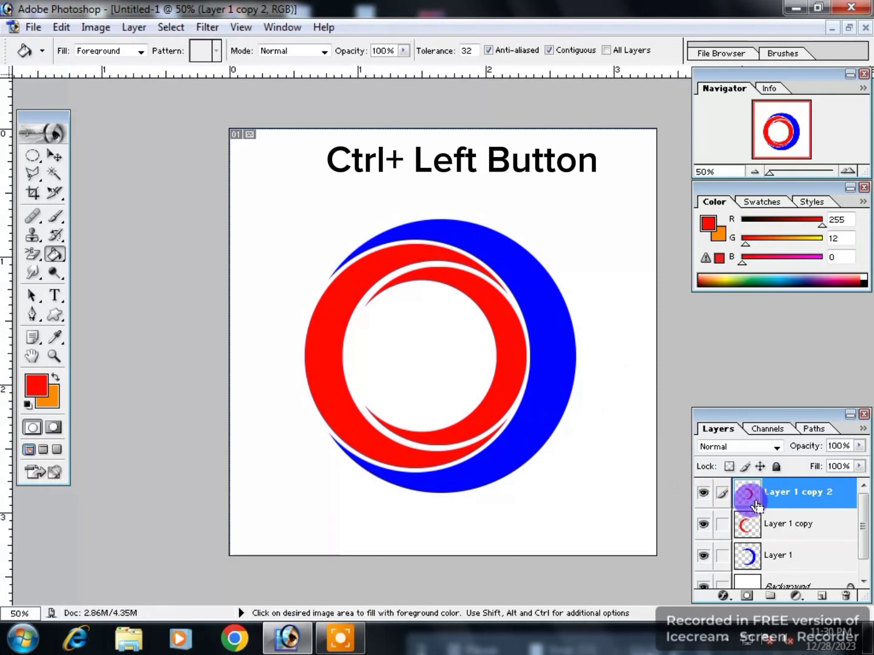
{"action": "left_click", "coordinate": [36, 385]}
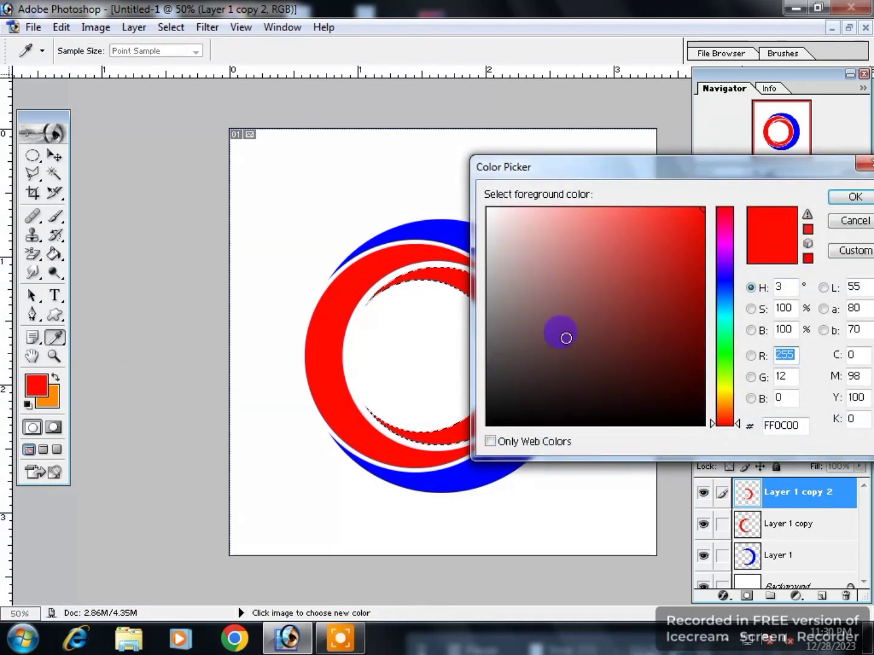
{"action": "left_click", "coordinate": [723, 389]}
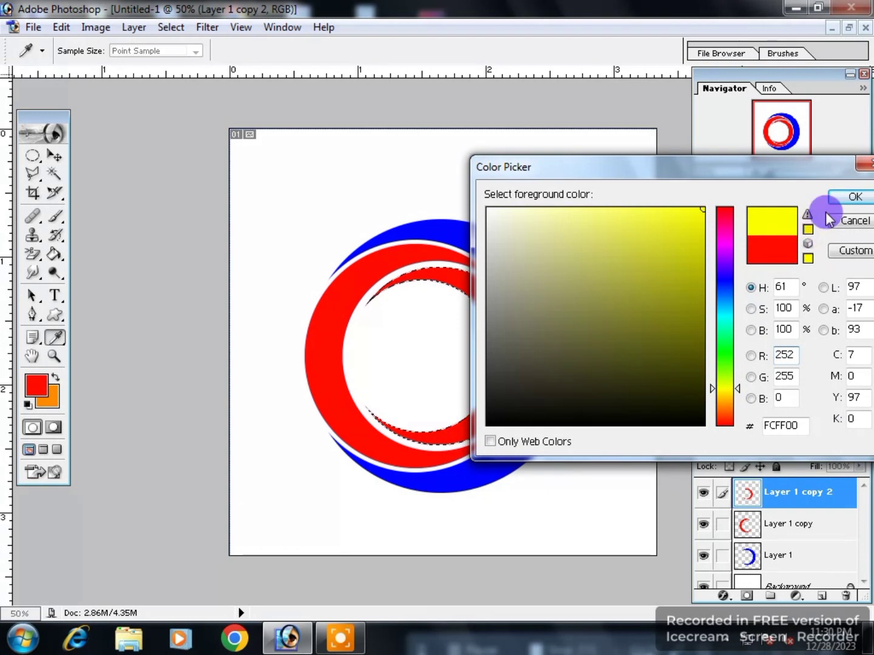
{"action": "left_click", "coordinate": [838, 198]}
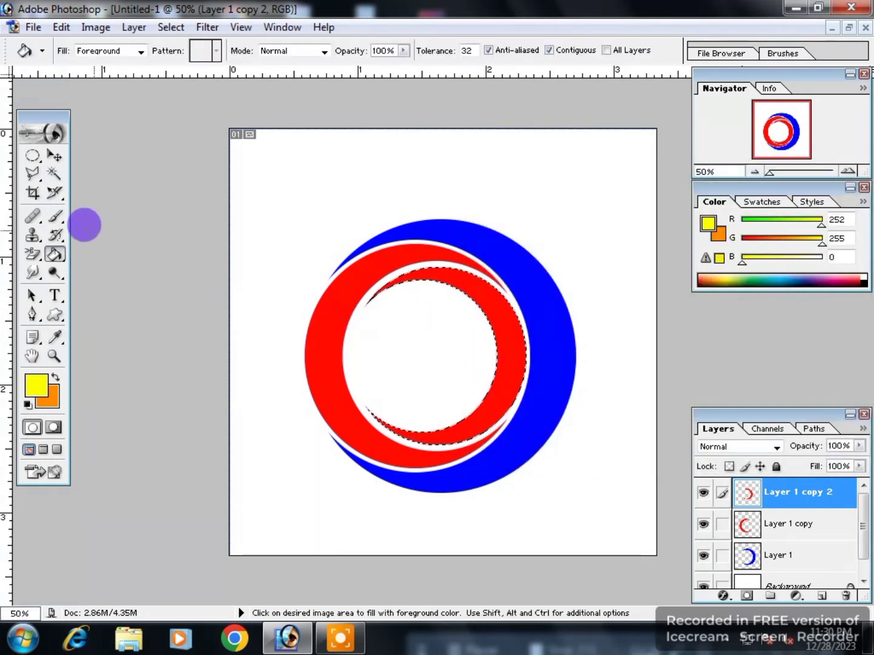
{"action": "left_click", "coordinate": [509, 375]}
{"action": "left_click", "coordinate": [493, 358]}
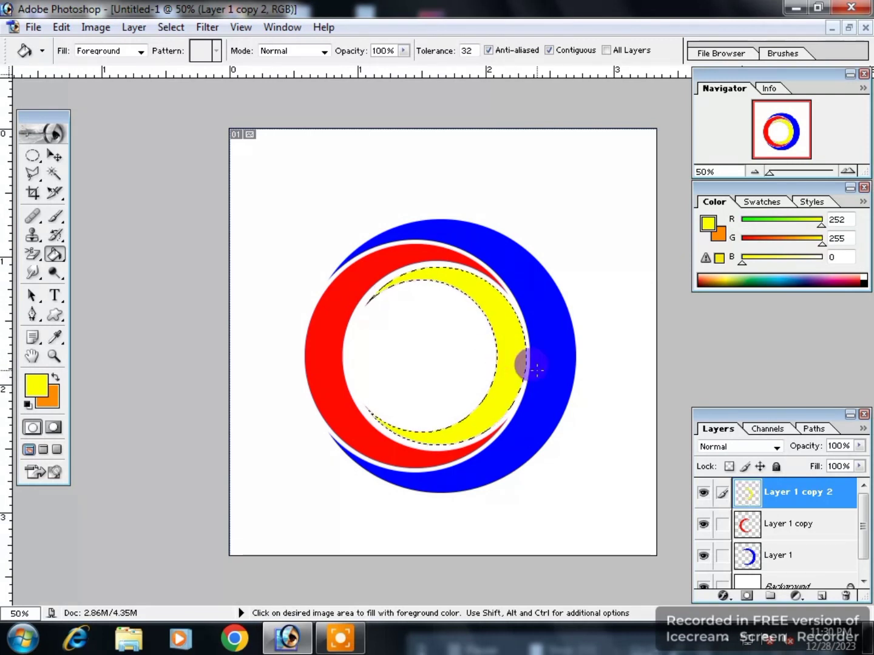
{"action": "key", "text": "ctrl+d"}
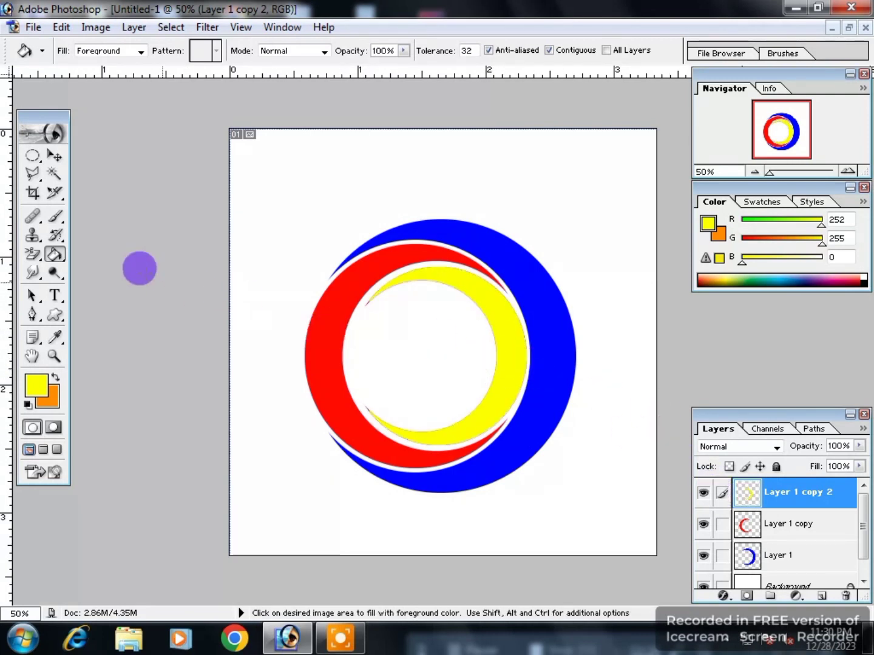
Select the yellow crescent again, paint over its remaining edges in yellow with the Brush enlarged to 700 px, and deselect
{"action": "left_click", "coordinate": [723, 498], "text": "ctrl"}
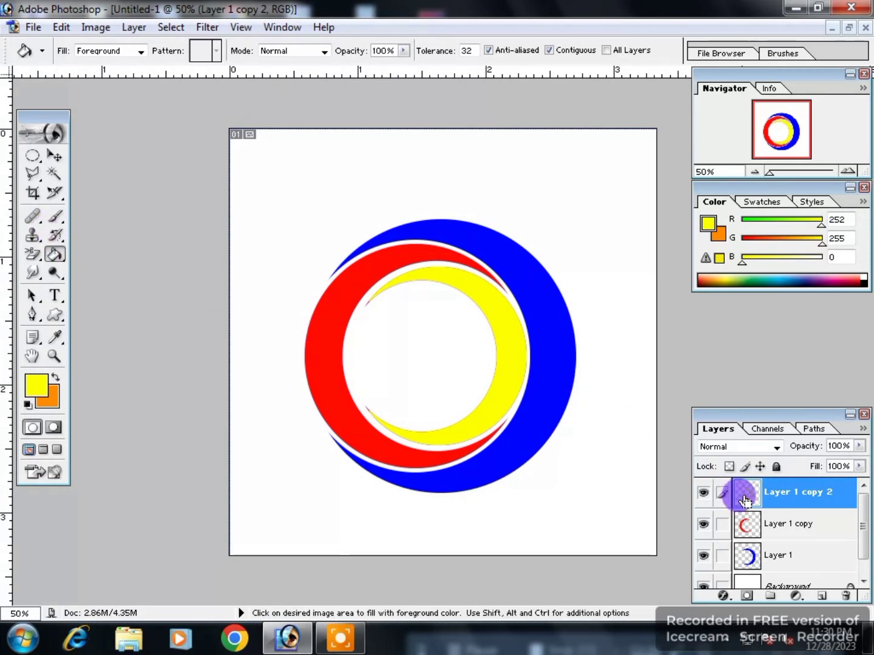
{"action": "left_click", "coordinate": [56, 214]}
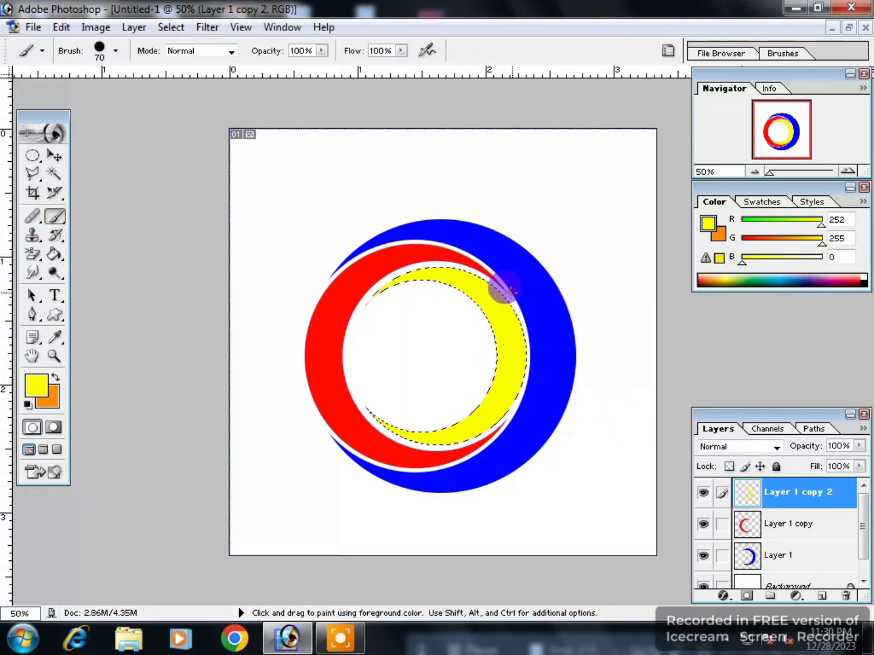
{"action": "mouse_move", "coordinate": [349, 314]}
{"action": "left_mouse_down"}
{"action": "mouse_move", "coordinate": [357, 410]}
{"action": "mouse_move", "coordinate": [384, 417]}
{"action": "mouse_move", "coordinate": [487, 390]}
{"action": "mouse_move", "coordinate": [455, 418]}
{"action": "mouse_move", "coordinate": [471, 396]}
{"action": "mouse_move", "coordinate": [448, 283]}
{"action": "mouse_move", "coordinate": [362, 294]}
{"action": "left_mouse_up"}
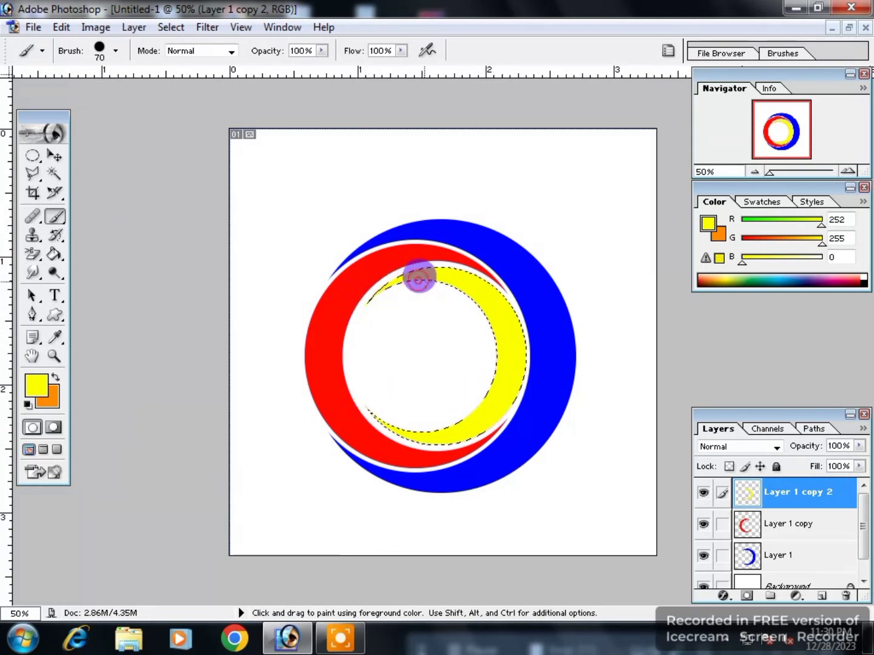
{"action": "key", "text": "bracketright"}
{"action": "key", "text": "bracketright"}
{"action": "key", "text": "bracketright"}
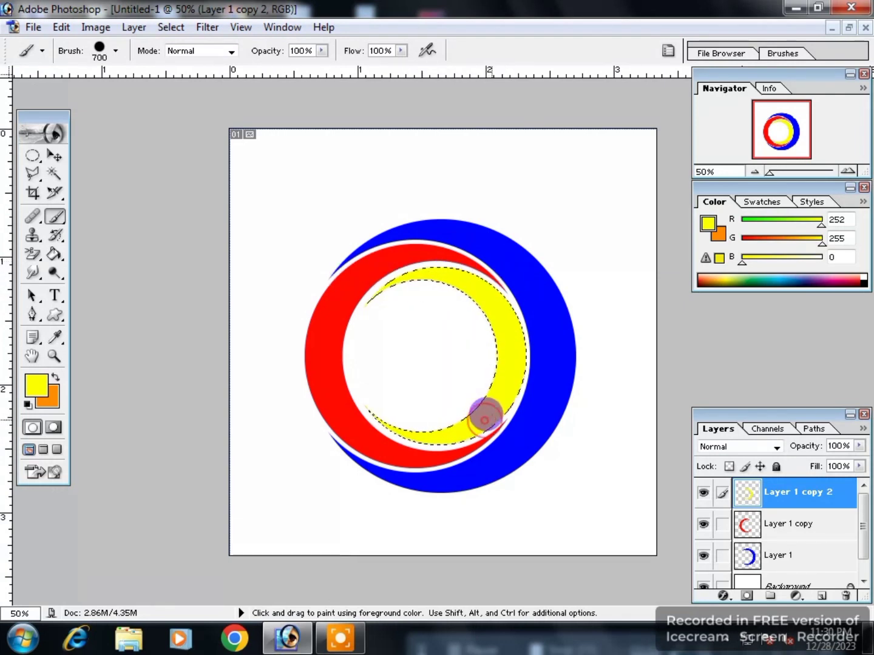
{"action": "key", "text": "ctrl+d"}
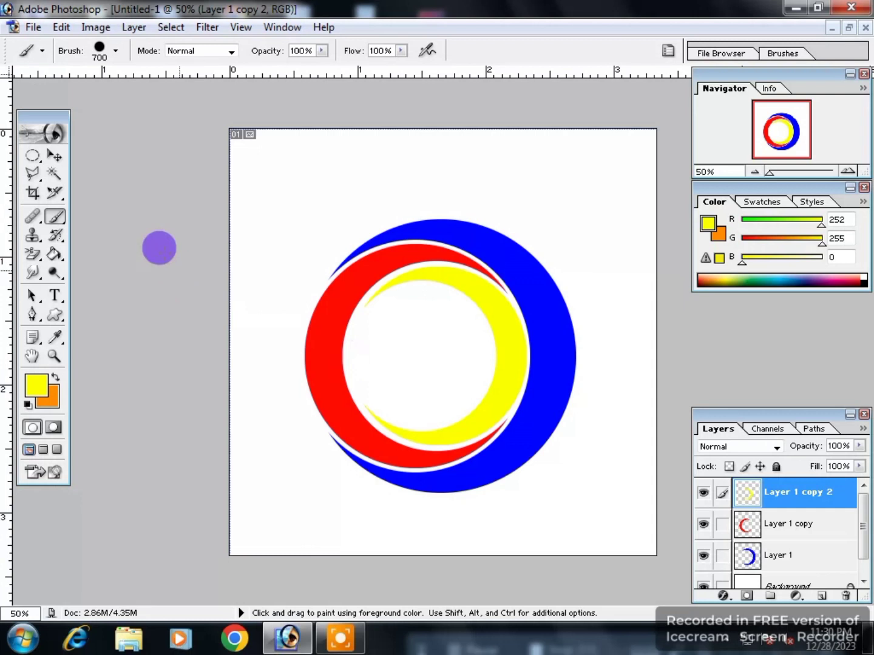
Merge the yellow and red crescent layers down into Layer 1 with the blue crescent
{"action": "left_click", "coordinate": [55, 155]}
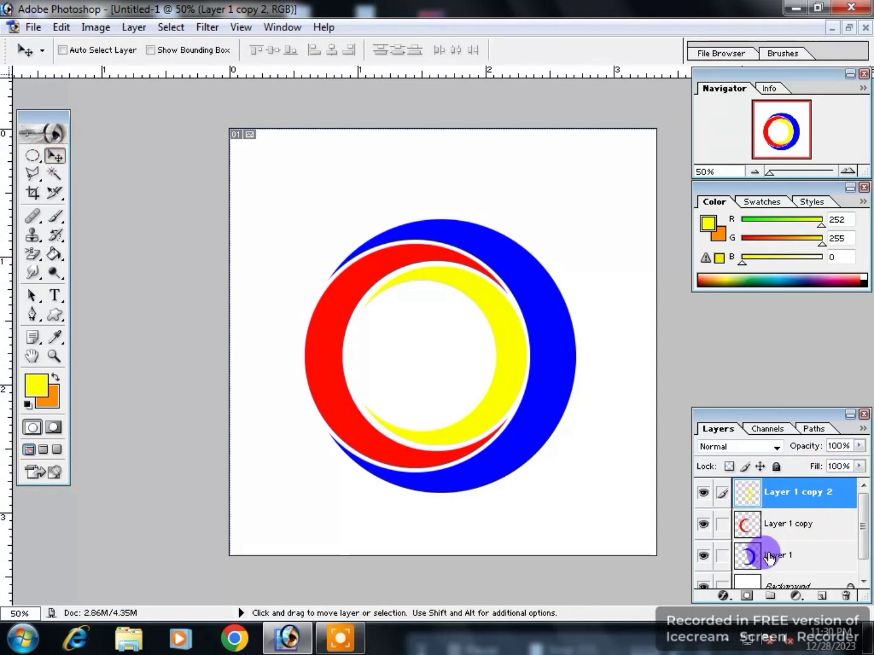
{"action": "left_click", "coordinate": [133, 29]}
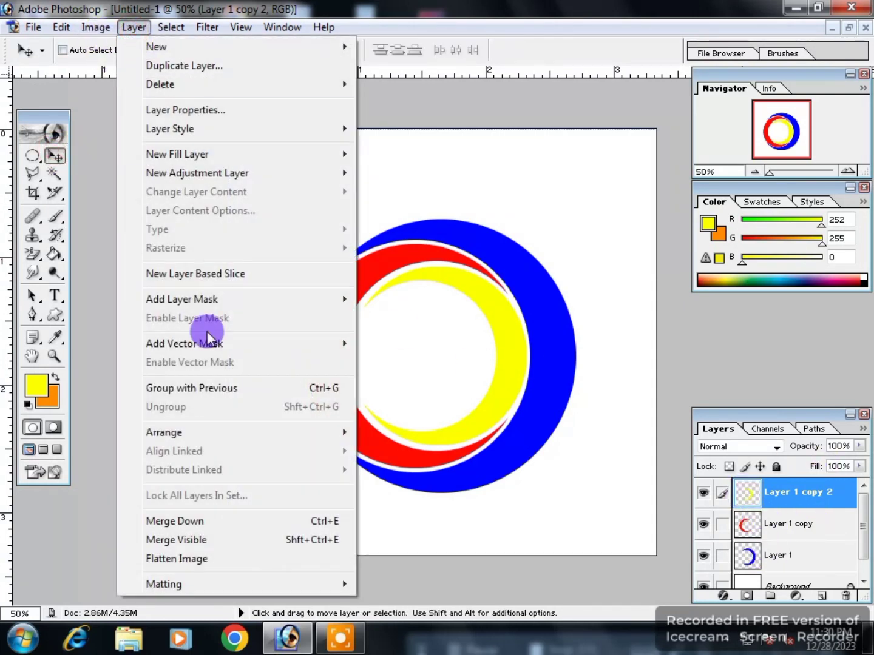
{"action": "left_click", "coordinate": [324, 523]}
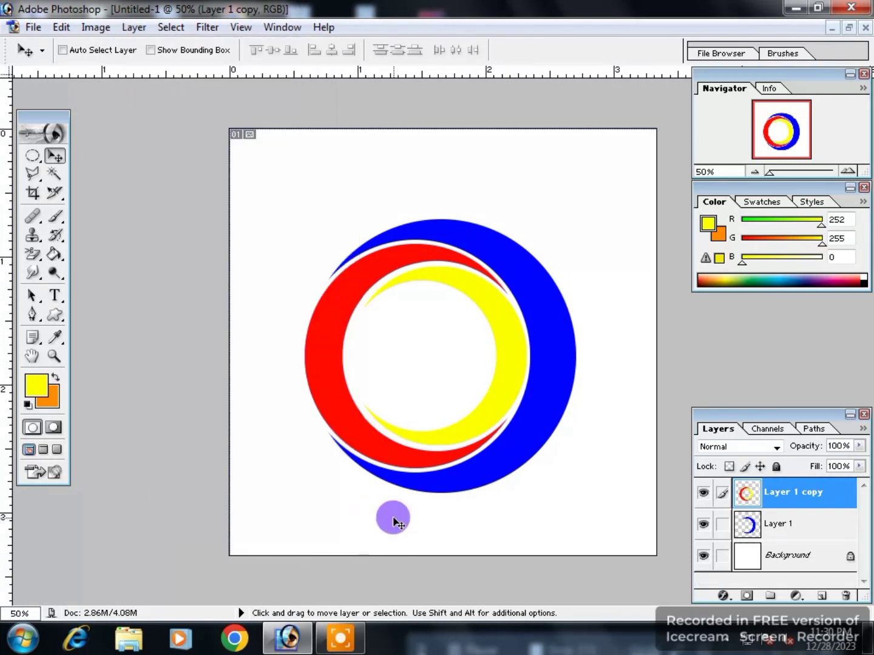
{"action": "key", "text": "ctrl+e"}
Free-transform the merged logo to 75% and place it in the canvas's upper-left area at about X 333 px, Y 399 px
{"action": "left_click_drag", "start_coordinate": [470, 434], "coordinate": [467, 408]}
{"action": "key", "text": "ctrl+t"}
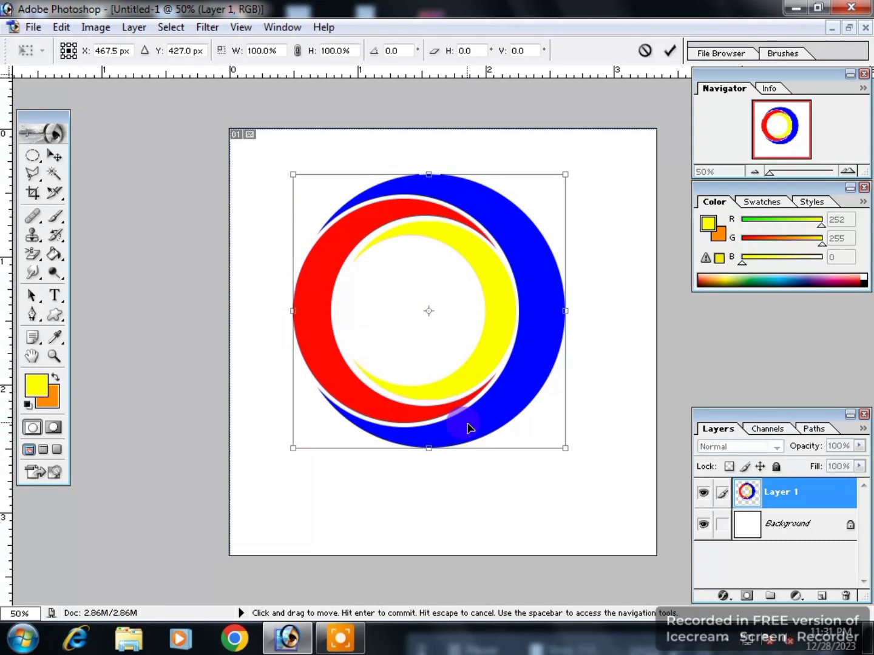
{"action": "left_click_drag", "start_coordinate": [564, 448], "coordinate": [529, 415]}
{"action": "left_click_drag", "start_coordinate": [489, 372], "coordinate": [397, 357]}
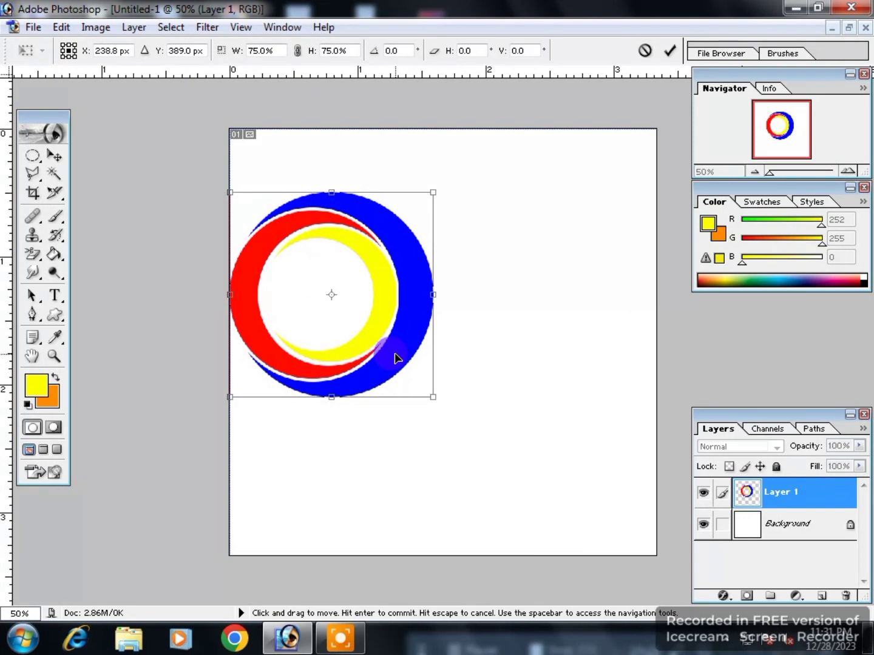
{"action": "left_click_drag", "start_coordinate": [393, 357], "coordinate": [435, 361]}
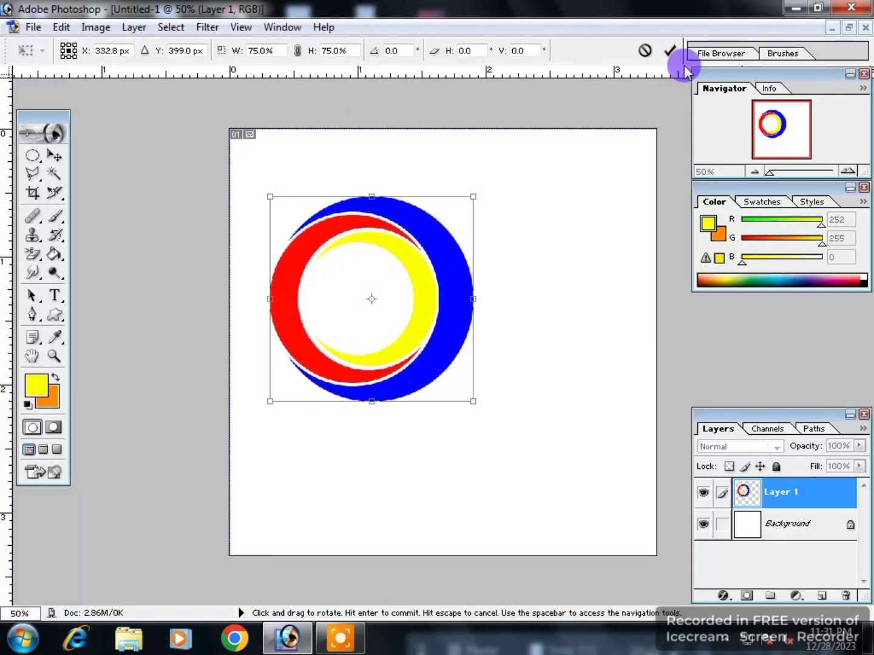
{"action": "left_click", "coordinate": [670, 52]}
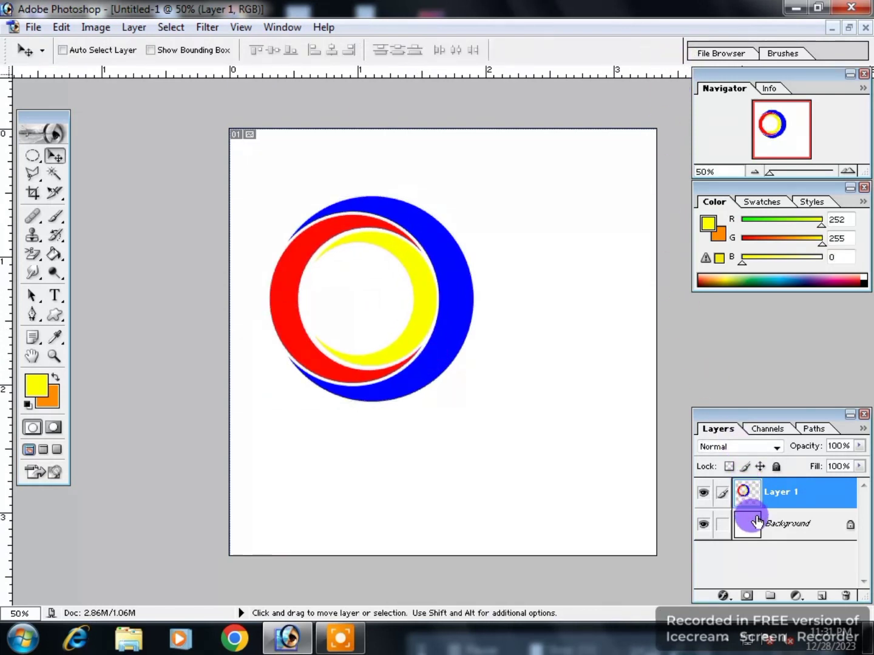
Apply an Inner Bevel with Bevel and Emboss to the logo on Layer 1, with 1000% depth and 40 px size
{"action": "left_click", "coordinate": [723, 596]}
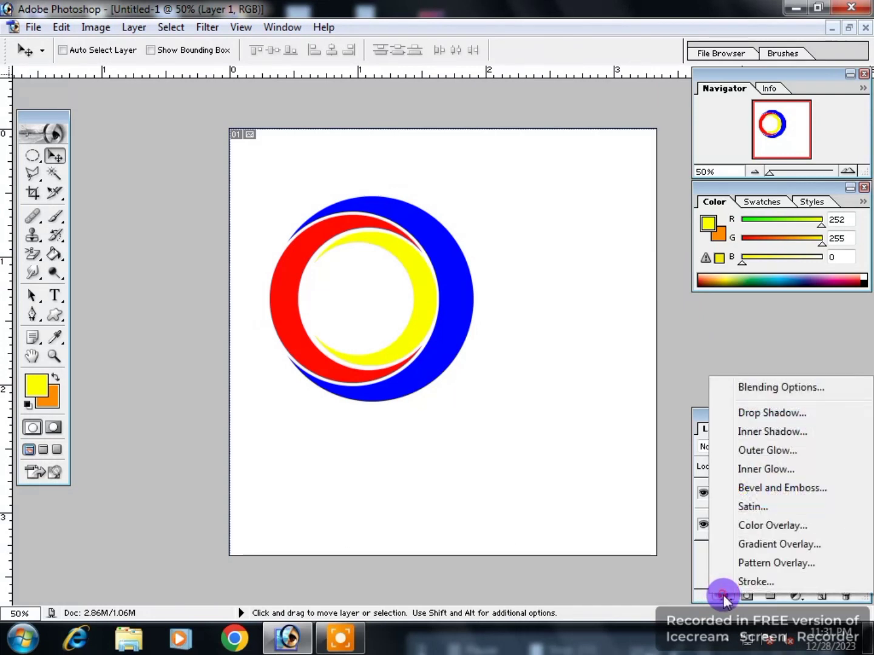
{"action": "left_click", "coordinate": [753, 494]}
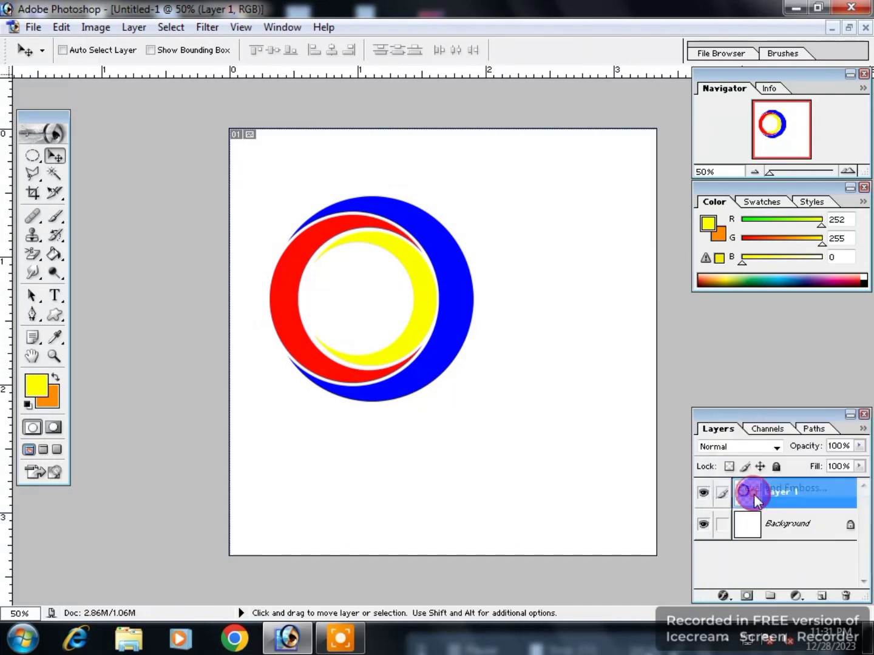
{"action": "left_click_drag", "start_coordinate": [537, 341], "coordinate": [724, 213]}
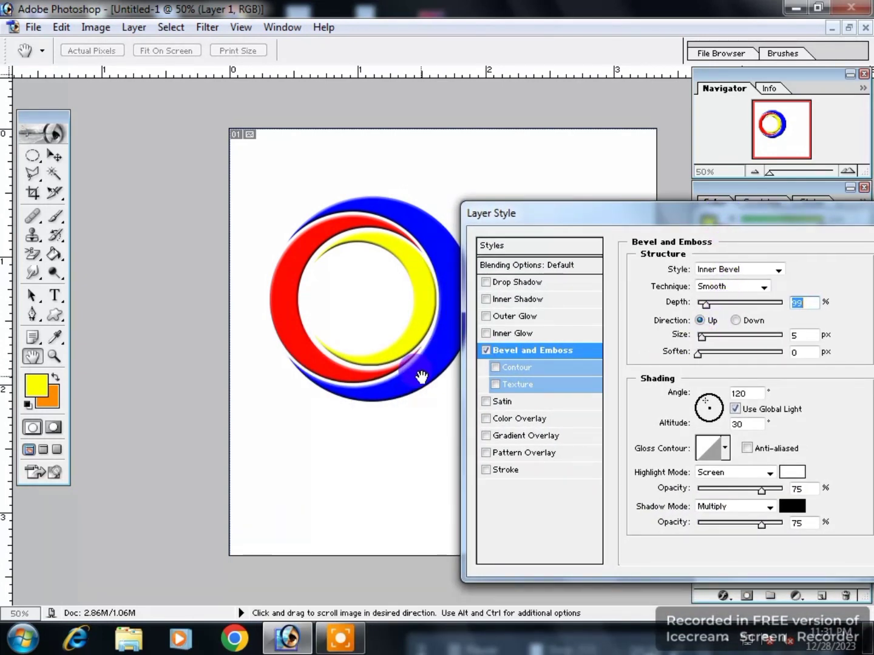
{"action": "key", "text": "Up"}
{"action": "key", "text": "Up"}
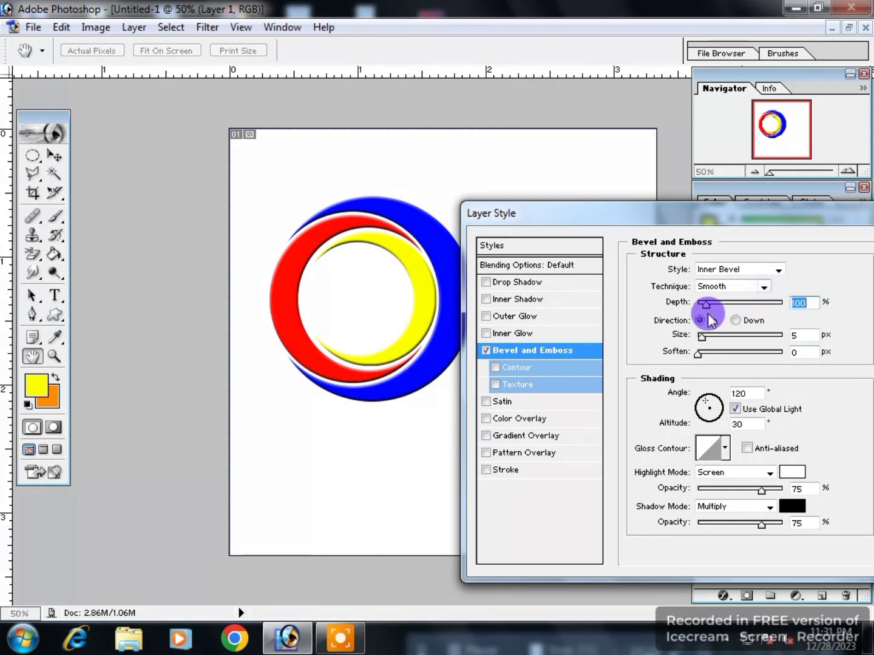
{"action": "left_click_drag", "start_coordinate": [708, 308], "coordinate": [789, 306]}
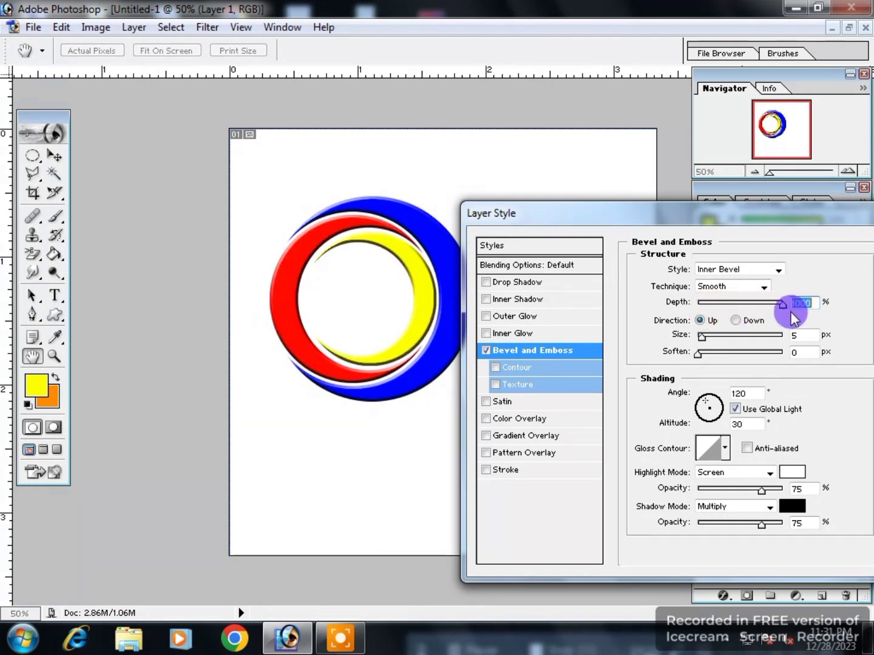
{"action": "left_click_drag", "start_coordinate": [703, 335], "coordinate": [719, 343]}
{"action": "left_click_drag", "start_coordinate": [780, 210], "coordinate": [674, 232]}
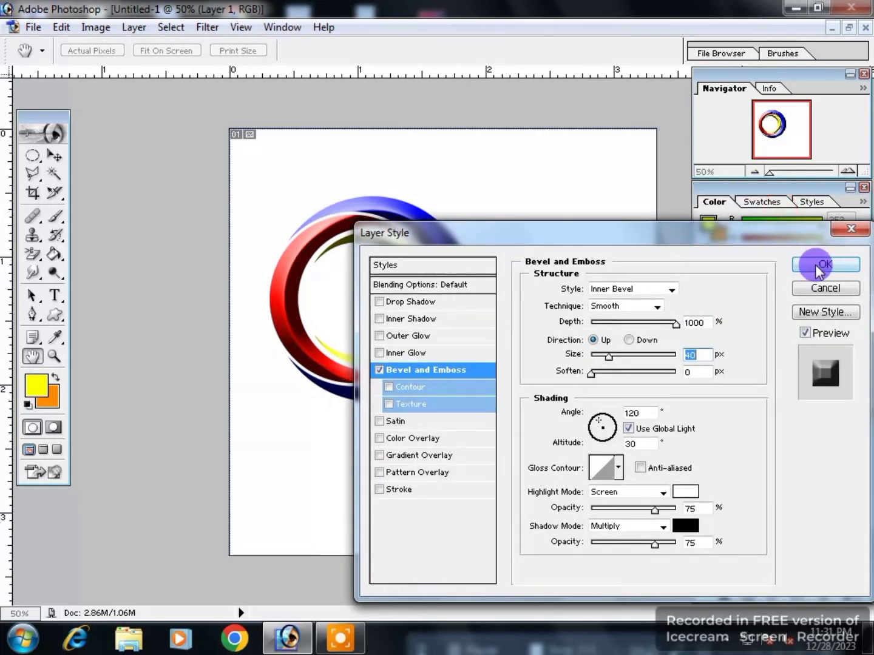
{"action": "left_click", "coordinate": [817, 267]}
Fill the Background layer with a black-to-white angle gradient centred near the logo's lower-right edge, its hard edge rising to the right
{"action": "key", "text": "v"}
{"action": "key", "text": "ctrl+0"}
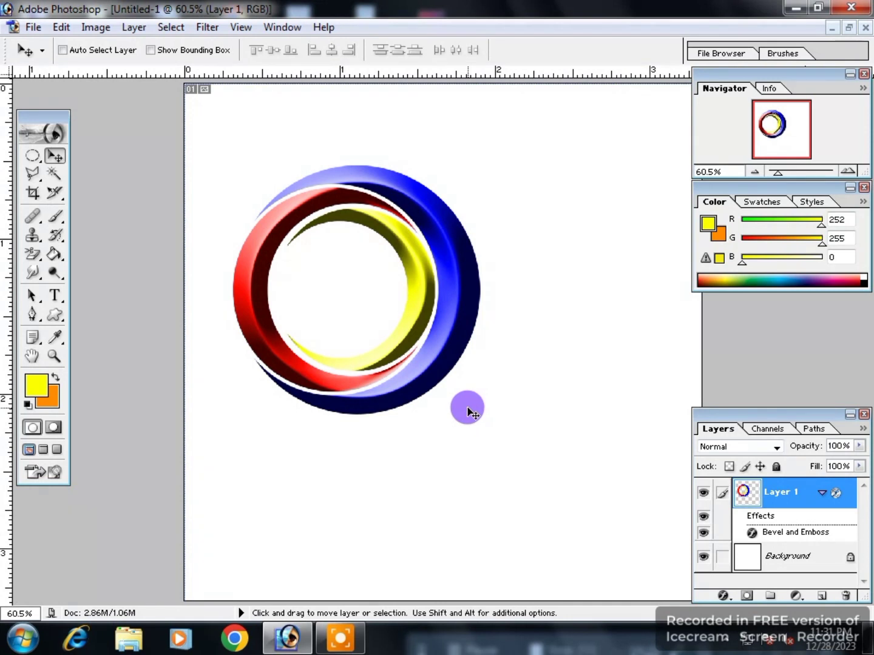
{"action": "scroll", "coordinate": [468, 408], "scroll_direction": "up", "scroll_amount": 1}
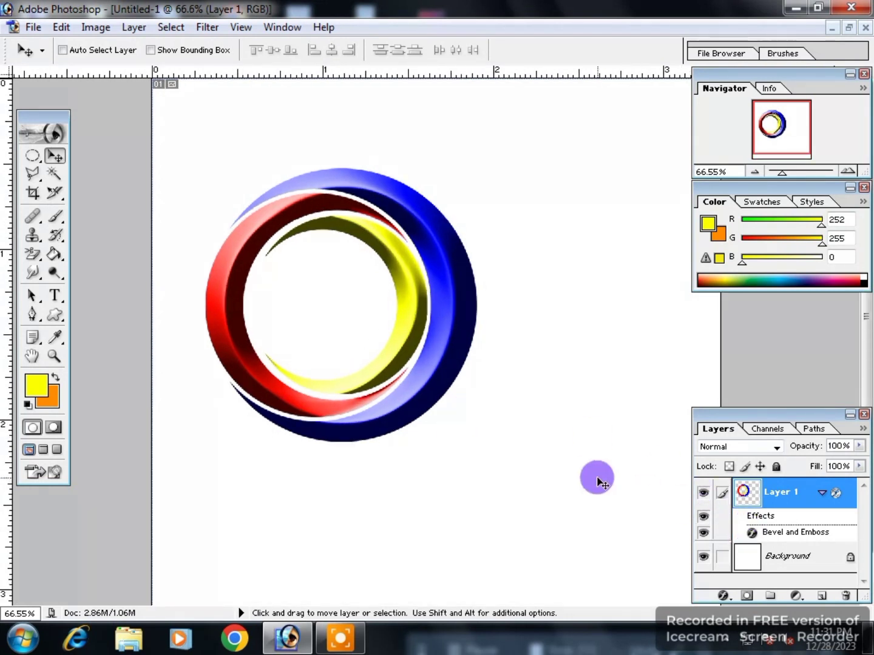
{"action": "scroll", "coordinate": [598, 481], "scroll_direction": "down", "scroll_amount": 1}
{"action": "left_click", "coordinate": [752, 556]}
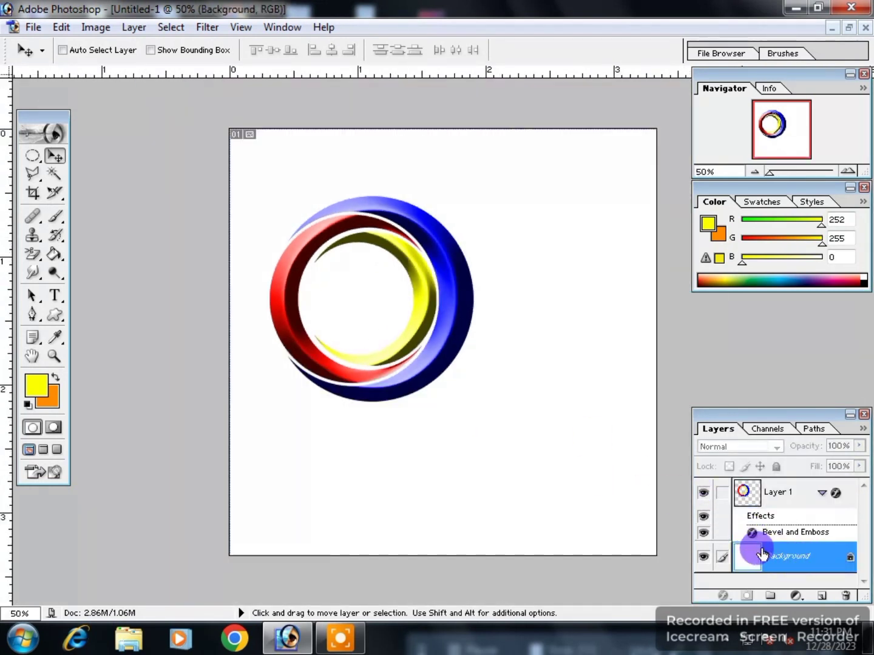
{"action": "left_click", "coordinate": [42, 381]}
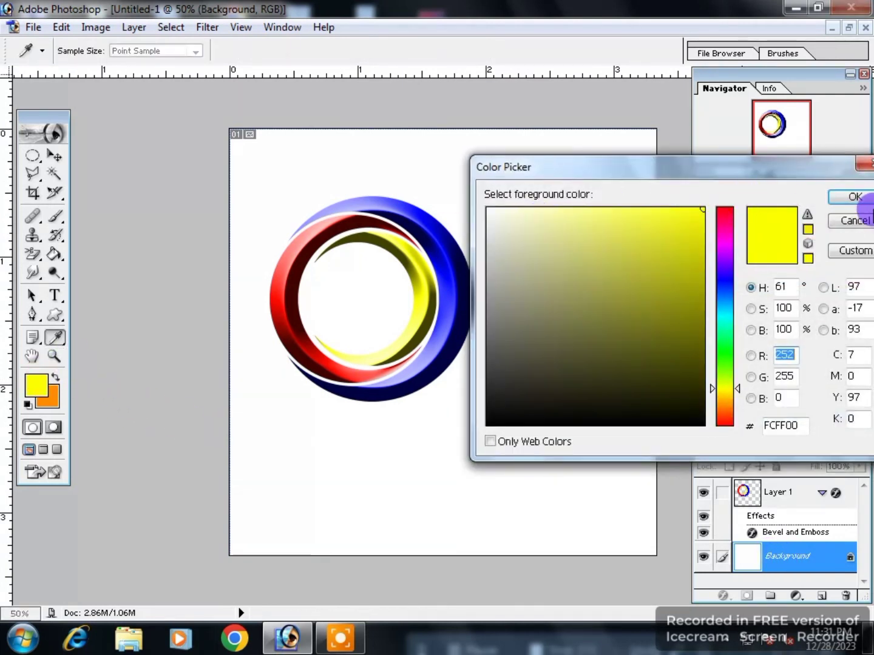
{"action": "left_click", "coordinate": [852, 197]}
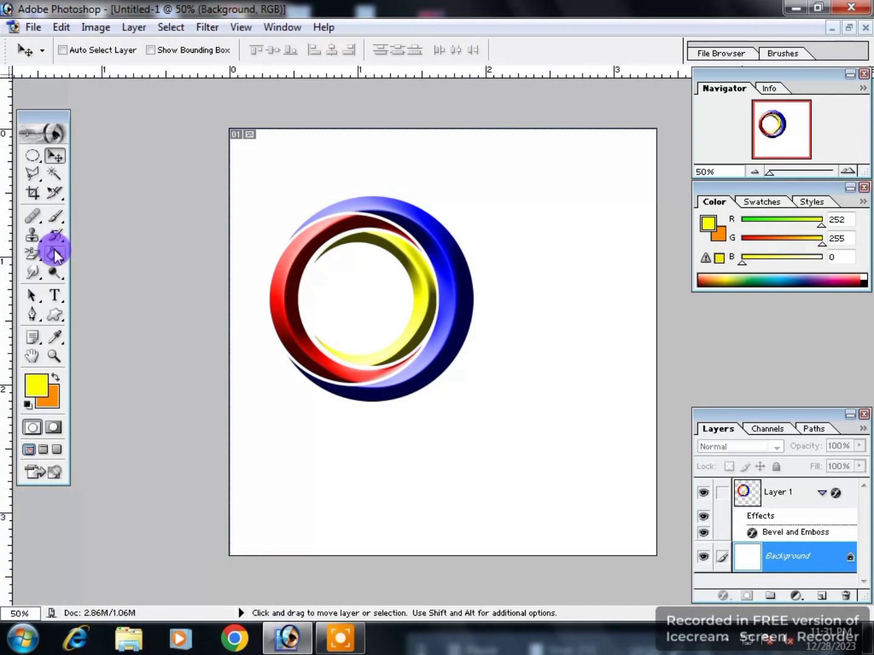
{"action": "left_click_drag", "start_coordinate": [55, 258], "coordinate": [119, 255]}
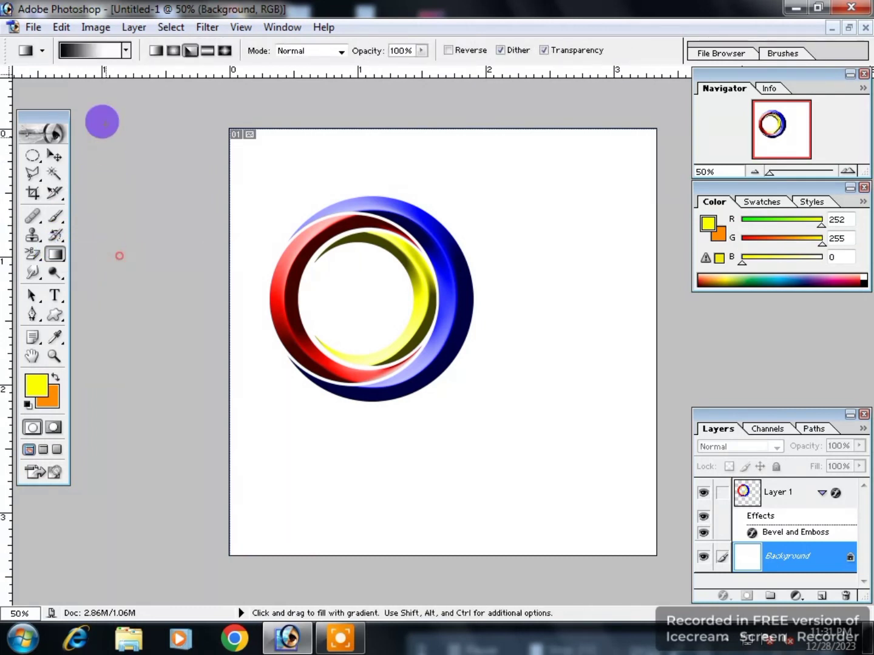
{"action": "left_click", "coordinate": [190, 50]}
{"action": "left_click_drag", "start_coordinate": [347, 441], "coordinate": [429, 406]}
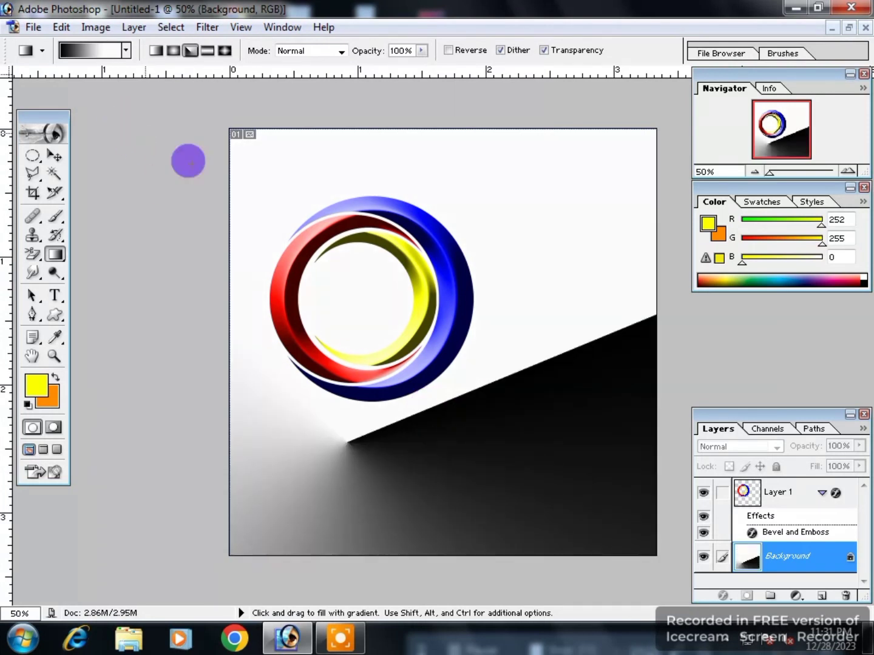
{"action": "left_click", "coordinate": [55, 155]}
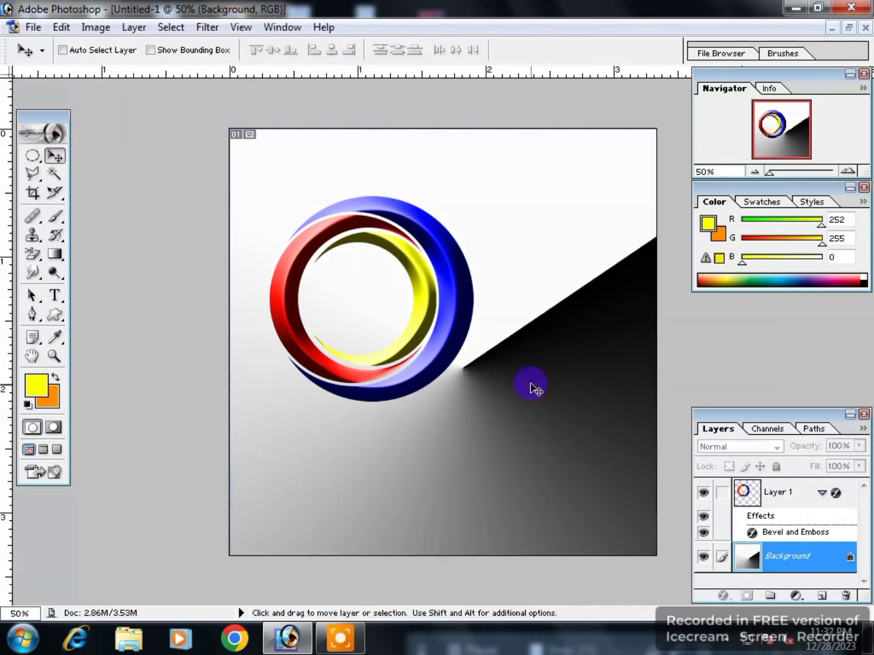